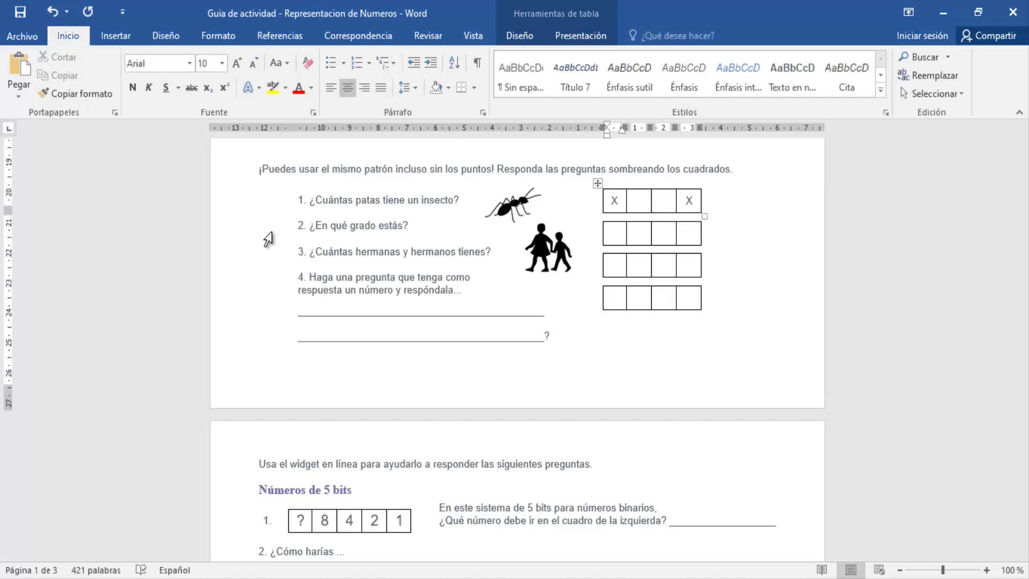
# Step: Switch to the Code.org lesson in Chrome, continue to the 5-bit number puzzle, and run its widget
pyautogui.scroll(-4, 268, 239)
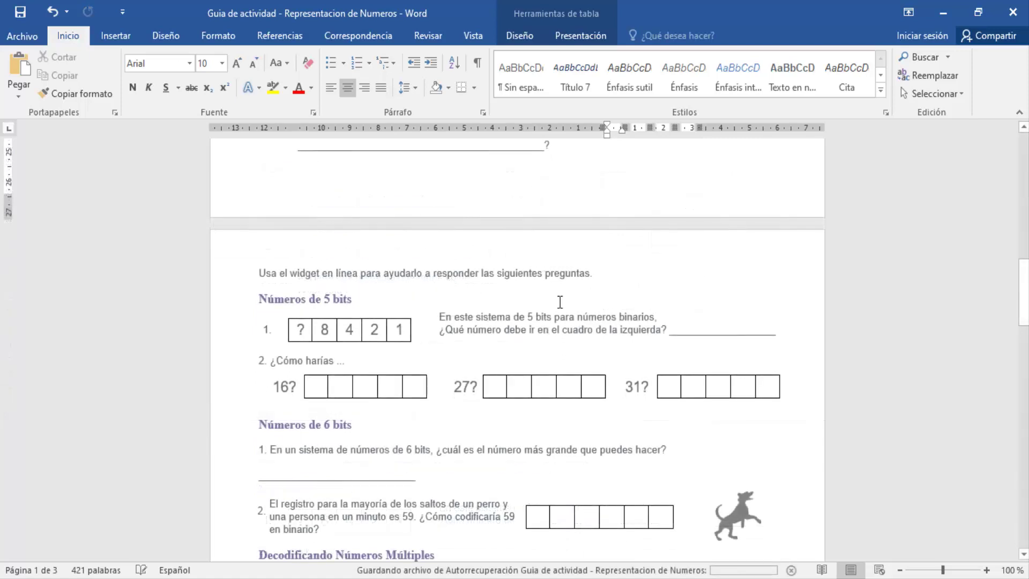
pyautogui.scroll(-2, 627, 260)
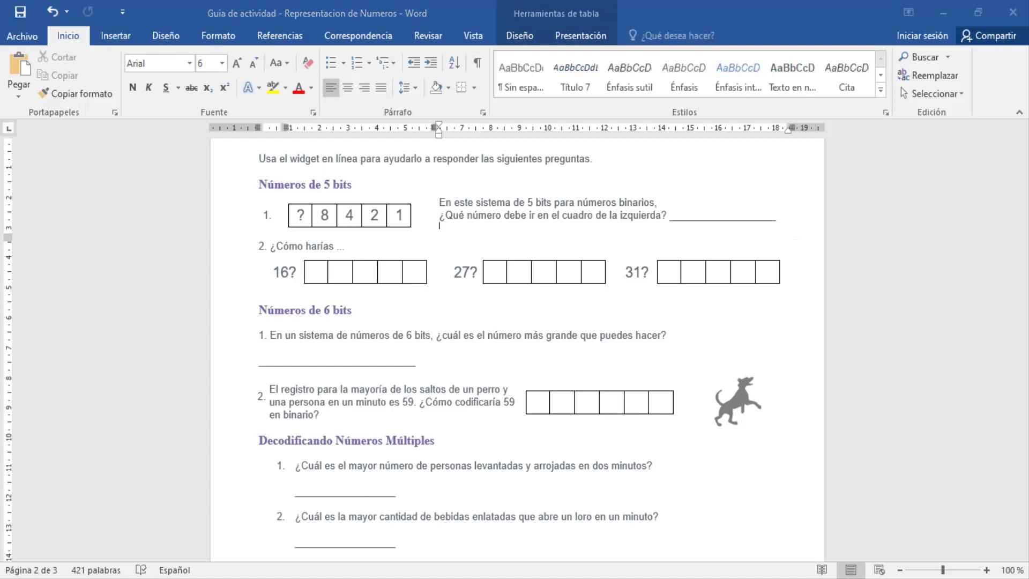
pyautogui.click(388, 576)
pyautogui.click(508, 518)
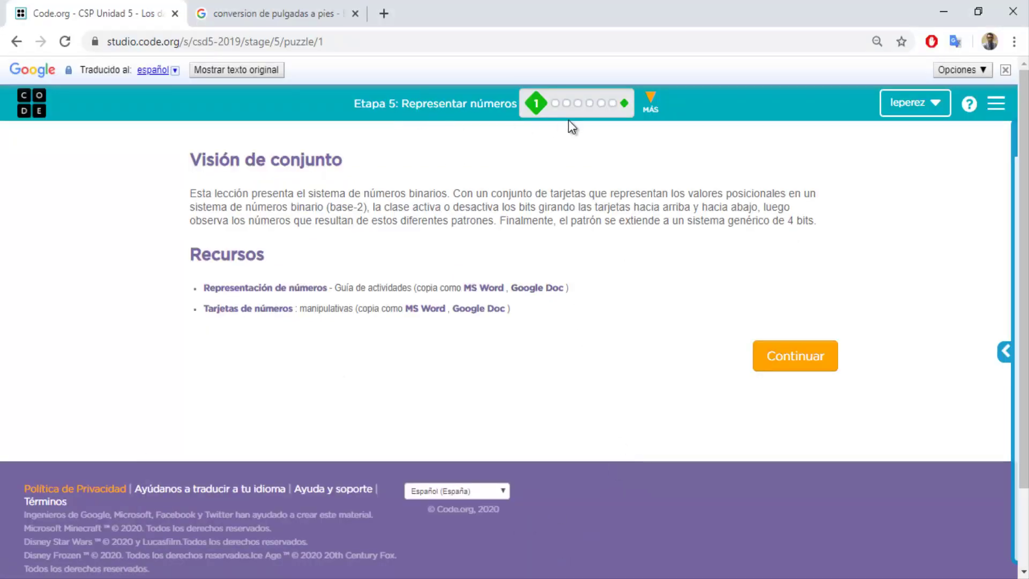
pyautogui.click(776, 357)
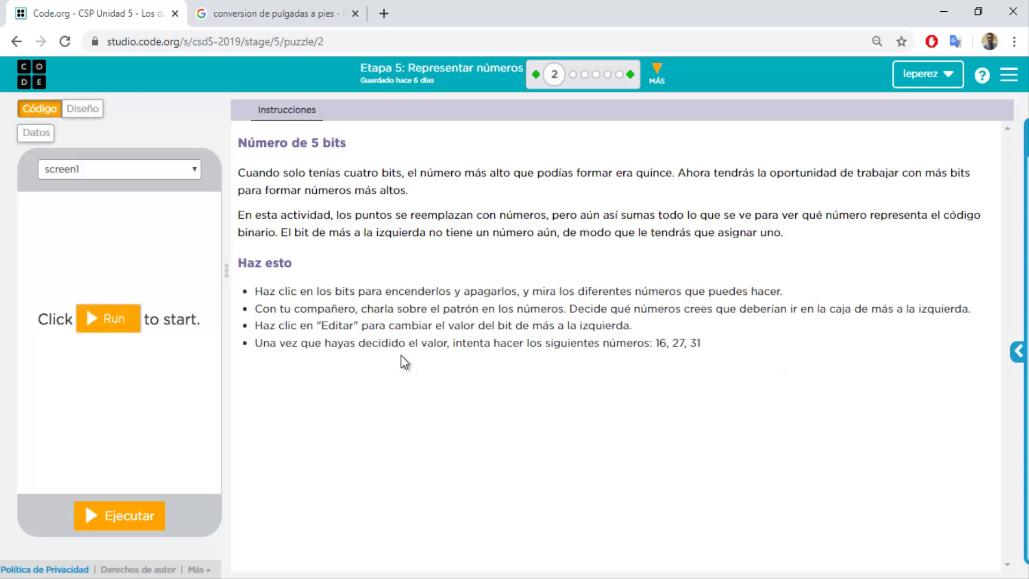
pyautogui.click(131, 516)
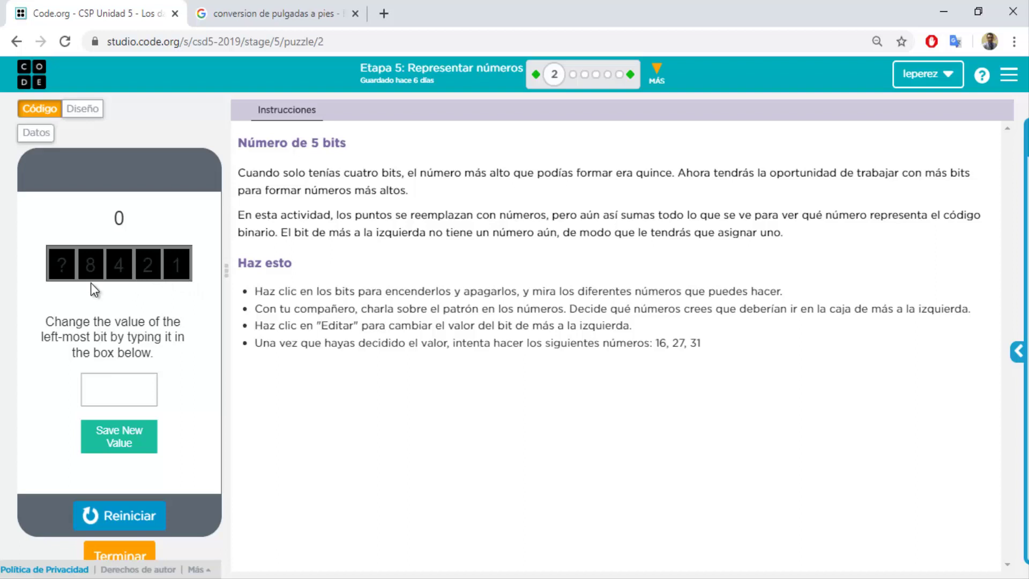
# Step: Save 16 as the widget's left-most bit value, and enter 16 in the answer blank of 5-bit question 1 in Word
pyautogui.click(124, 380)
pyautogui.write('16')
pyautogui.click(131, 447)
pyautogui.hotkey('alt', 'Tab')
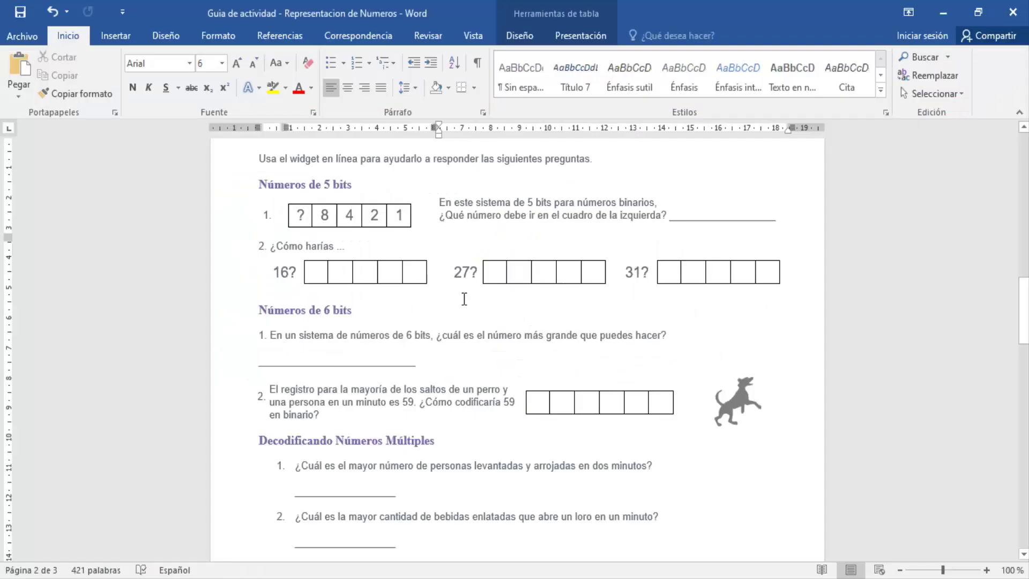
pyautogui.write('16')
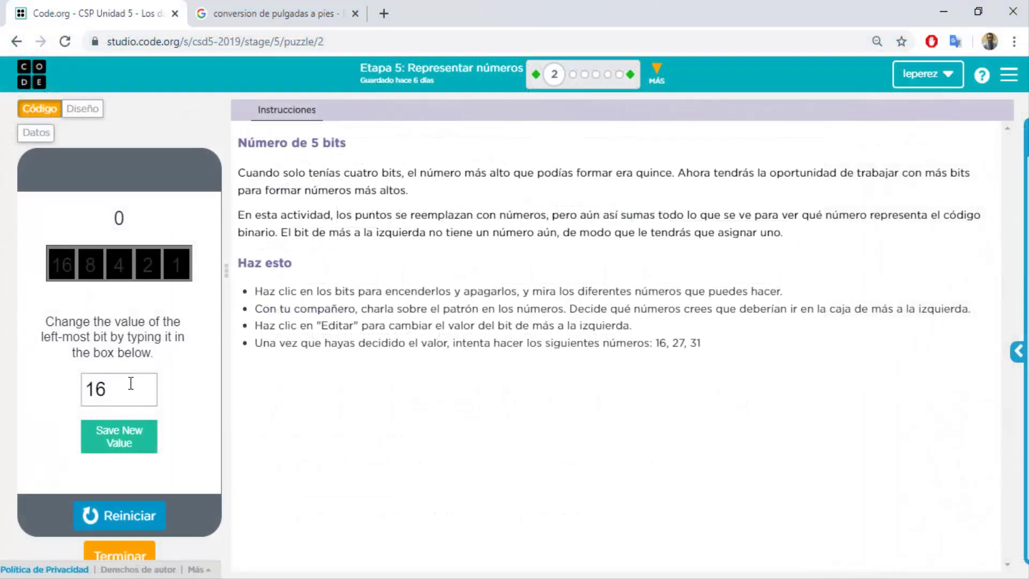
# Step: Back in Chrome, try different combinations of the 16, 8, 4, 2 and 1 bits, ending with every bit off
pyautogui.click(173, 271)
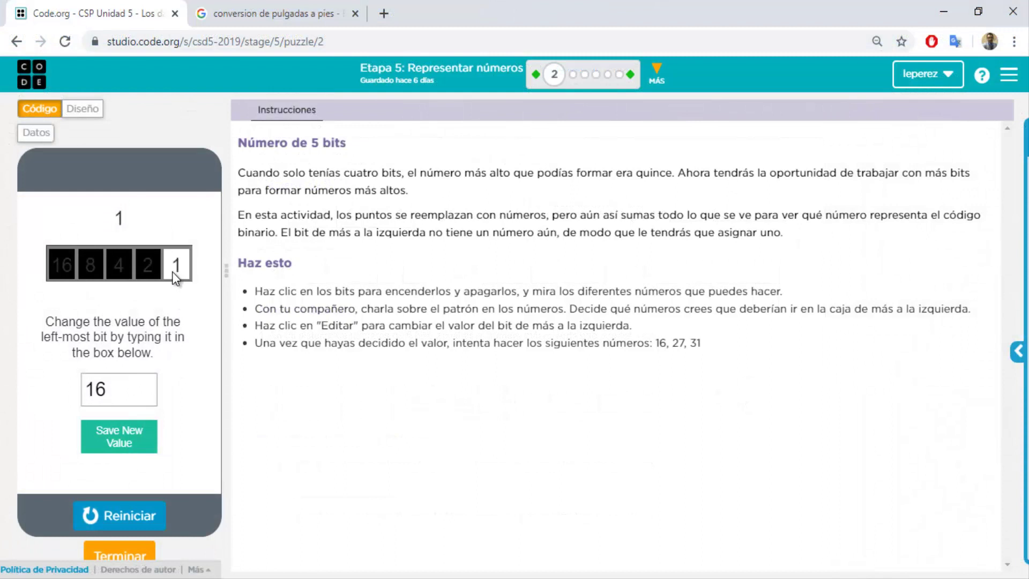
pyautogui.click(148, 265)
pyautogui.click(119, 264)
pyautogui.click(91, 264)
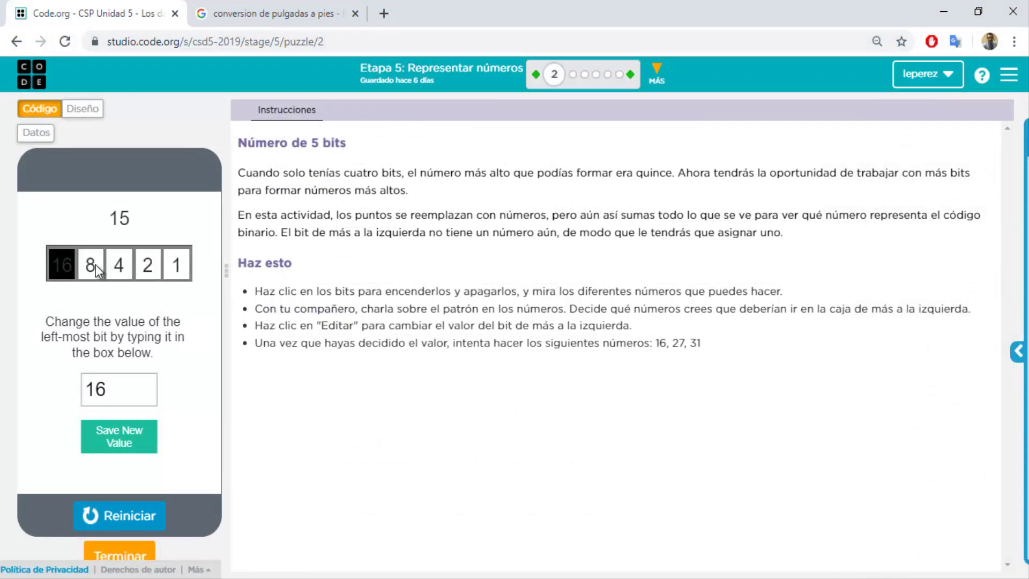
pyautogui.click(60, 265)
pyautogui.click(83, 270)
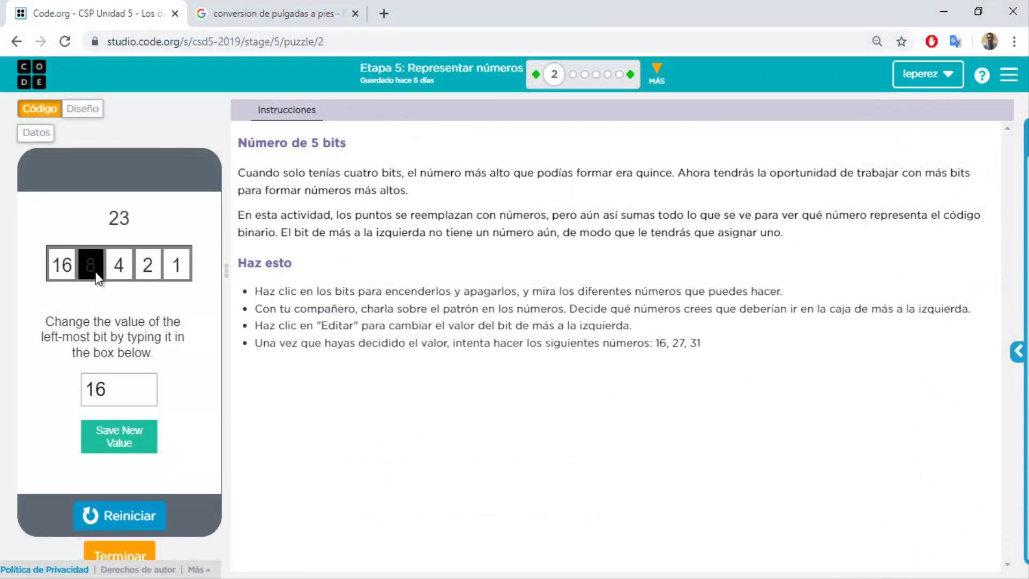
pyautogui.click(123, 266)
pyautogui.click(153, 264)
pyautogui.click(176, 264)
pyautogui.click(145, 265)
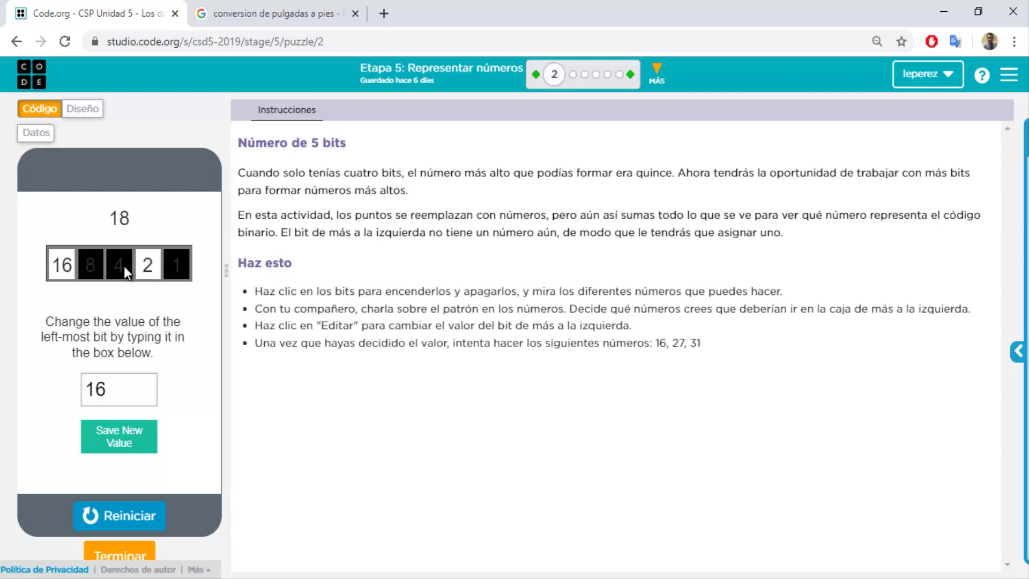
pyautogui.click(140, 265)
pyautogui.click(62, 265)
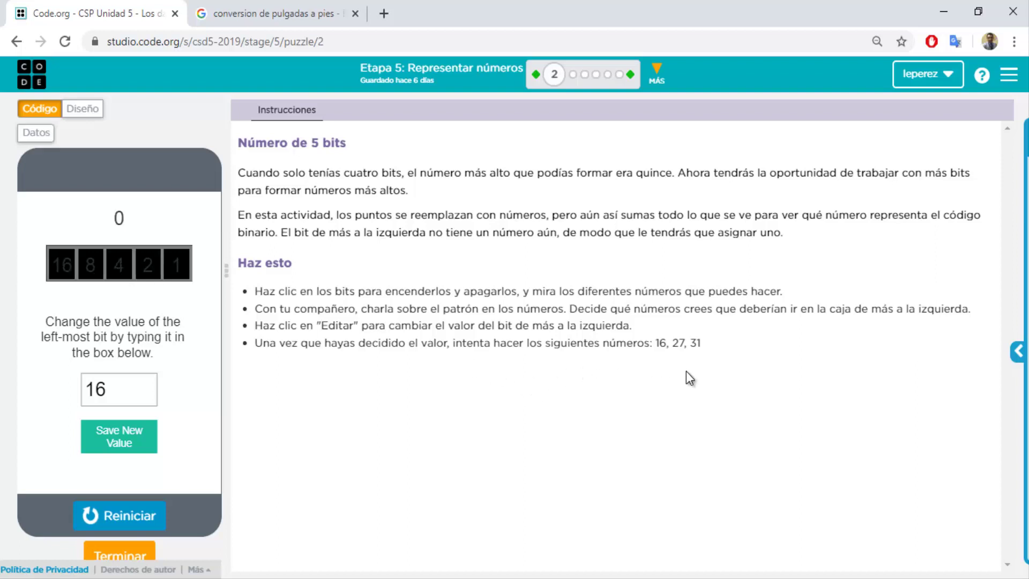
# Step: Check the worksheet's 16 exercise in Word, and represent 16 in the Chrome widget by turning on only the 16 bit
pyautogui.hotkey('alt', 'Tab')
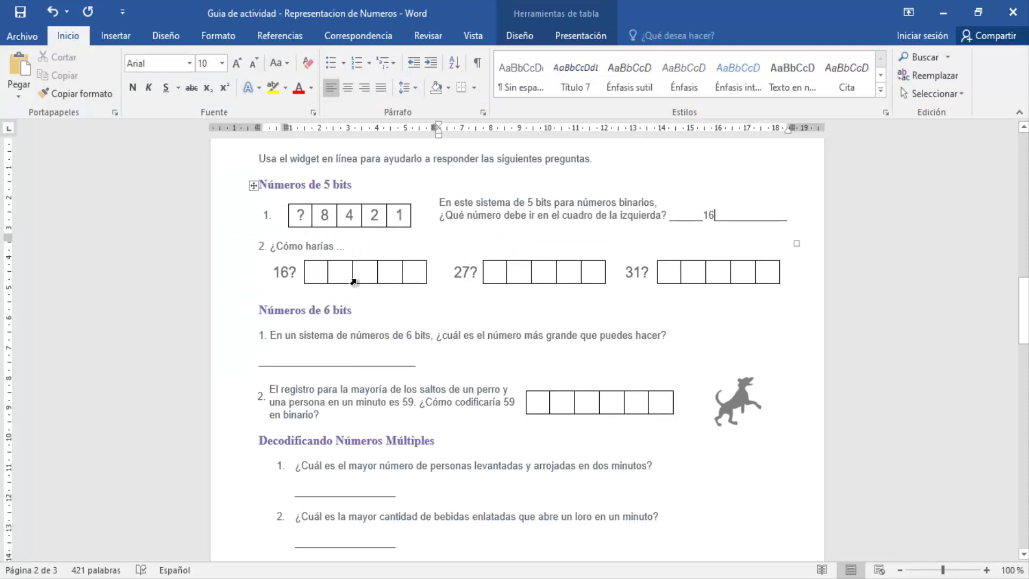
pyautogui.hotkey('alt', 'Tab')
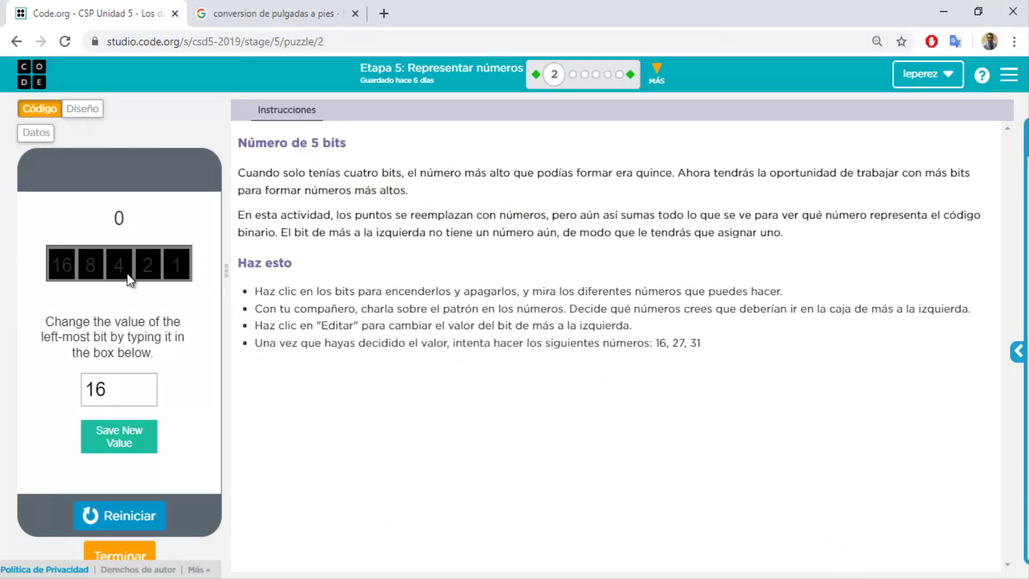
pyautogui.click(66, 264)
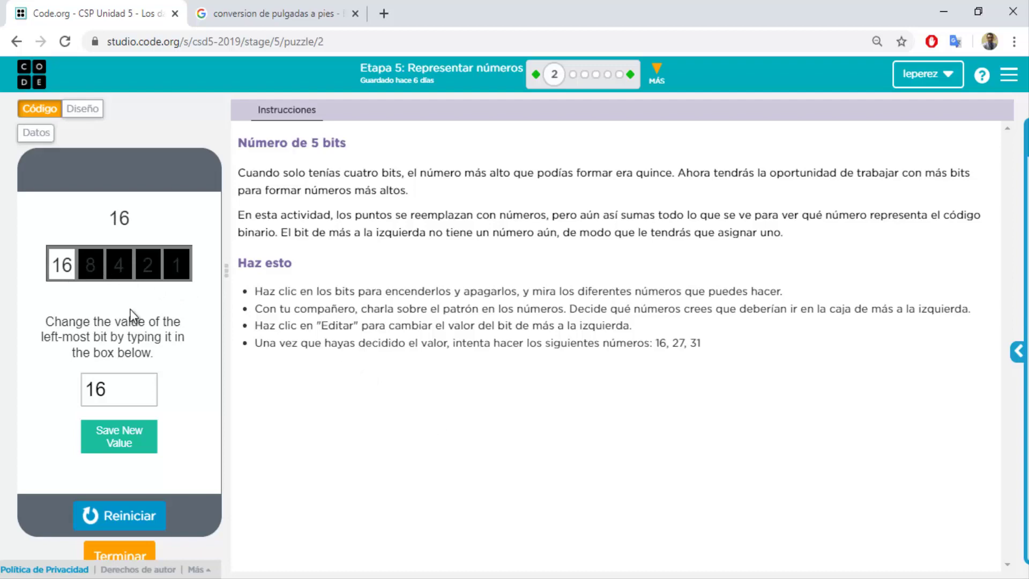
# Step: In the Word worksheet, mark an X in the second through fifth boxes of the 16 exercise
pyautogui.hotkey('alt', 'Tab')
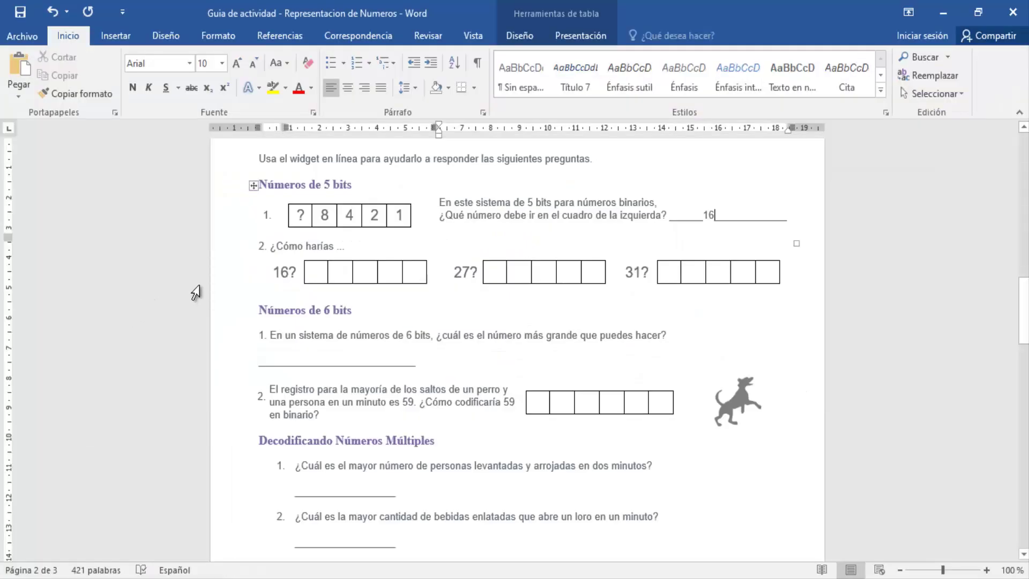
pyautogui.click(340, 268)
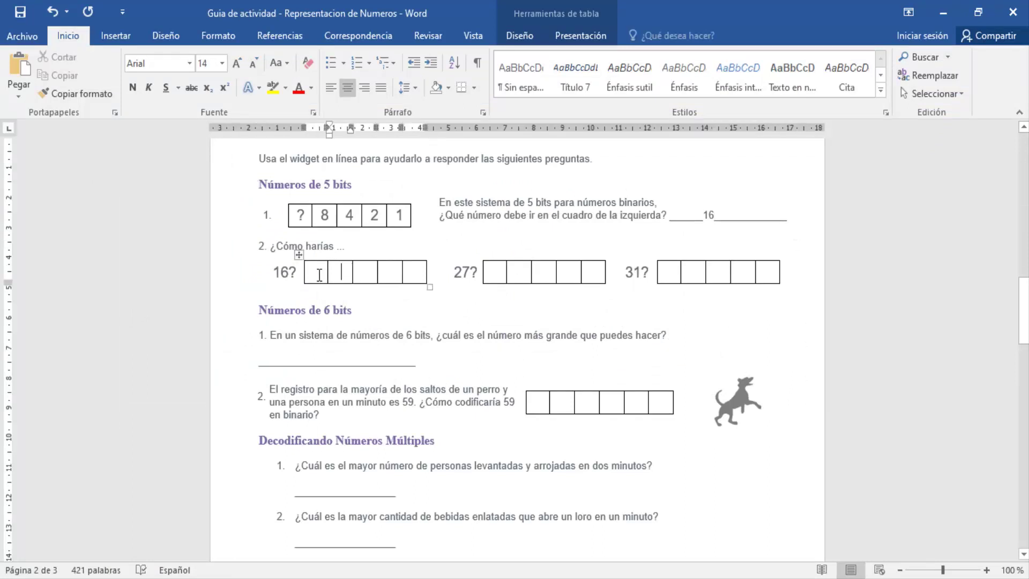
pyautogui.write('X')
pyautogui.click(364, 275)
pyautogui.write('X')
pyautogui.click(396, 273)
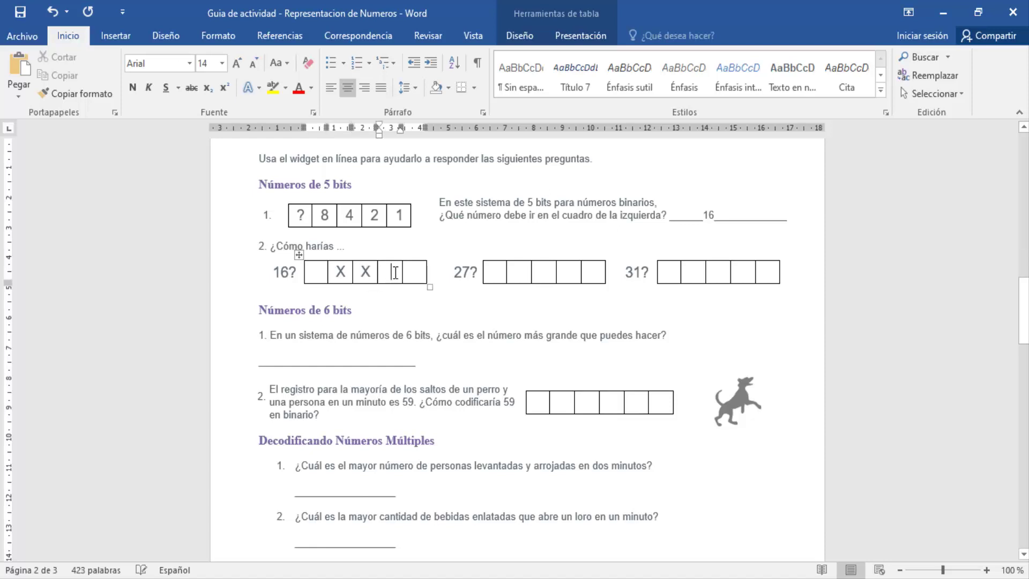
pyautogui.write('X')
pyautogui.click(423, 273)
pyautogui.write('X')
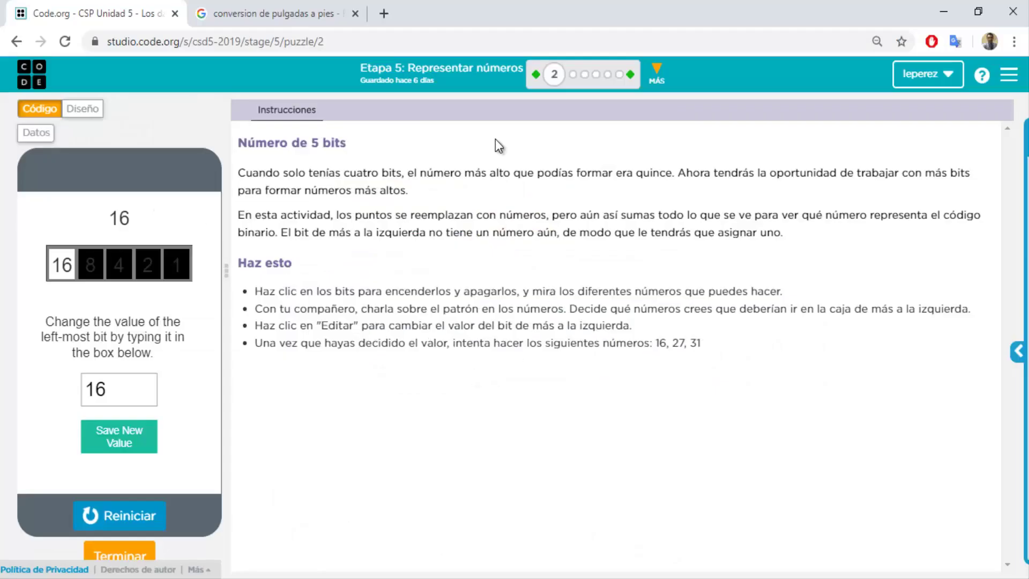
# Step: Open puzzle 3, the 6-bit number activity, in Chrome, check its questions against the Word worksheet, and run the widget
pyautogui.click(571, 74)
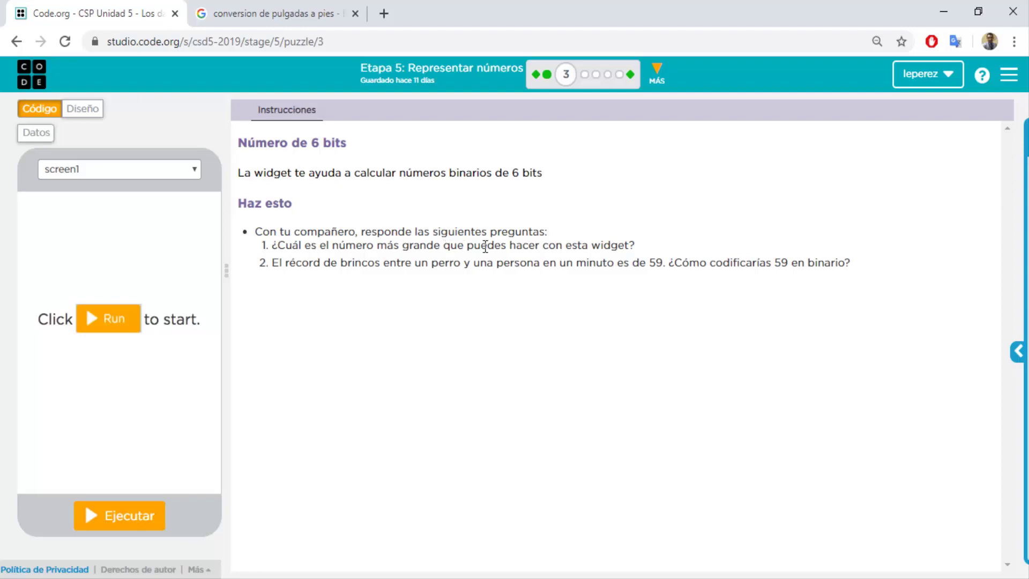
pyautogui.hotkey('alt', 'Tab')
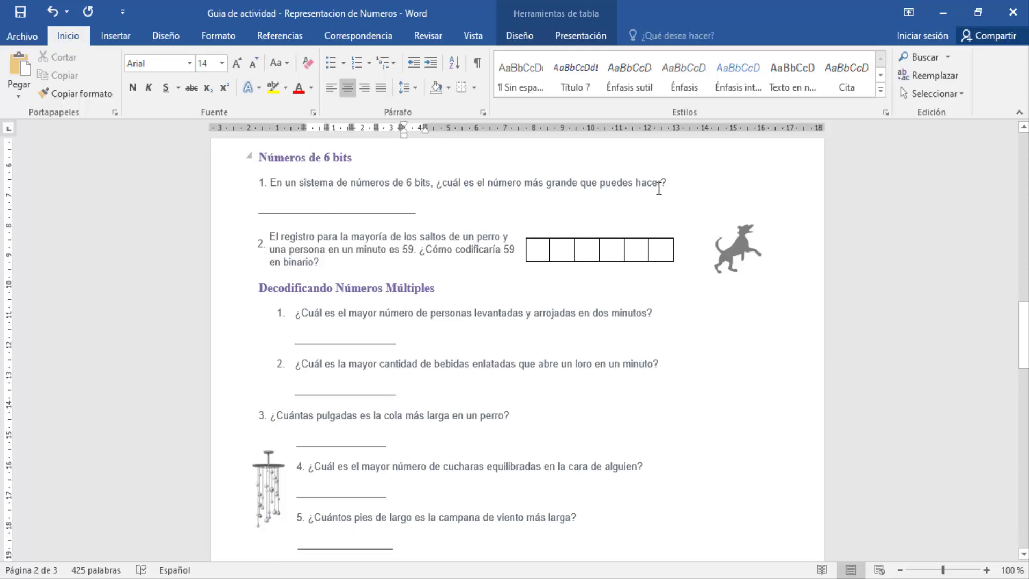
pyautogui.hotkey('alt', 'Tab')
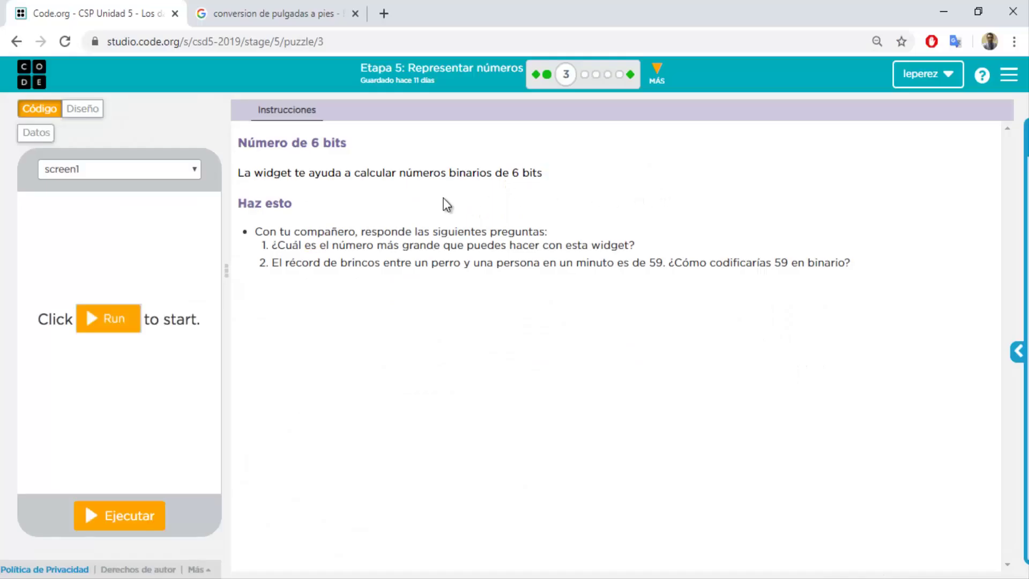
pyautogui.click(115, 522)
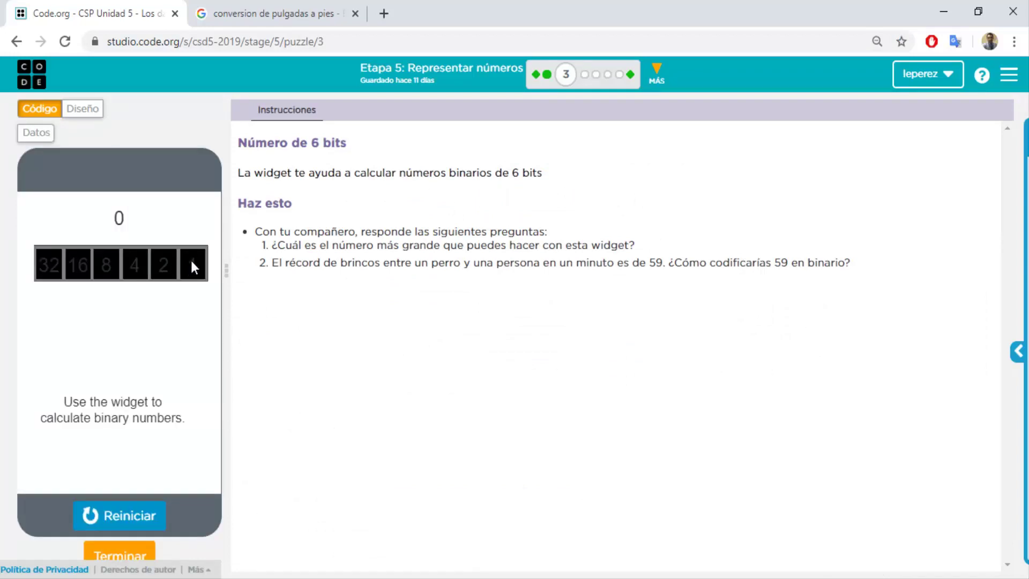
# Step: Turn on all six bits of the widget, from 1 up to 32, to form the largest possible number
pyautogui.click(191, 258)
pyautogui.click(165, 264)
pyautogui.click(139, 268)
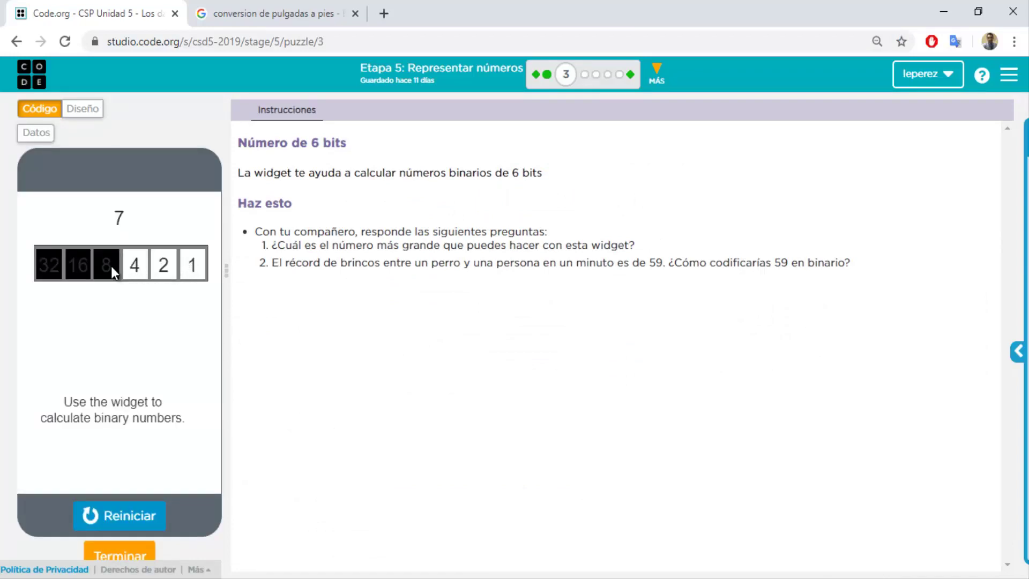
pyautogui.click(111, 265)
pyautogui.click(84, 263)
pyautogui.click(54, 264)
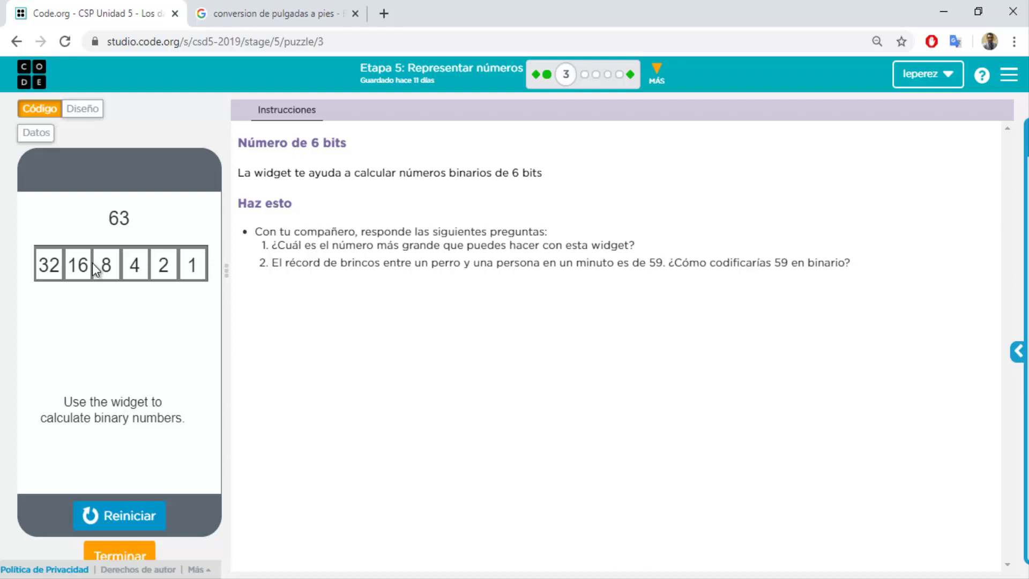
# Step: Switch to Word and enter 63 in the answer blank of the first 6-bit question
pyautogui.hotkey('alt', 'Tab')
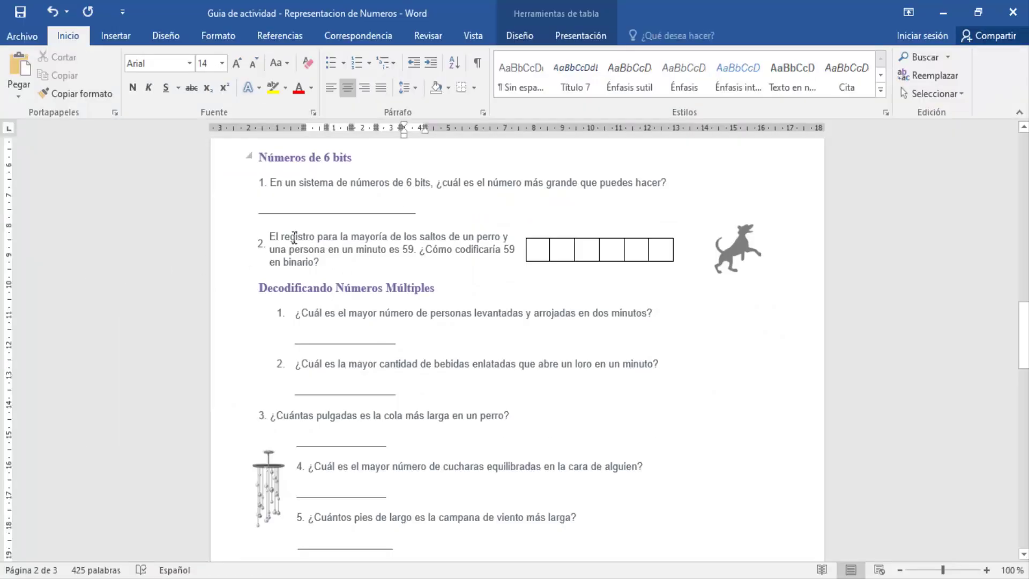
pyautogui.click(349, 209)
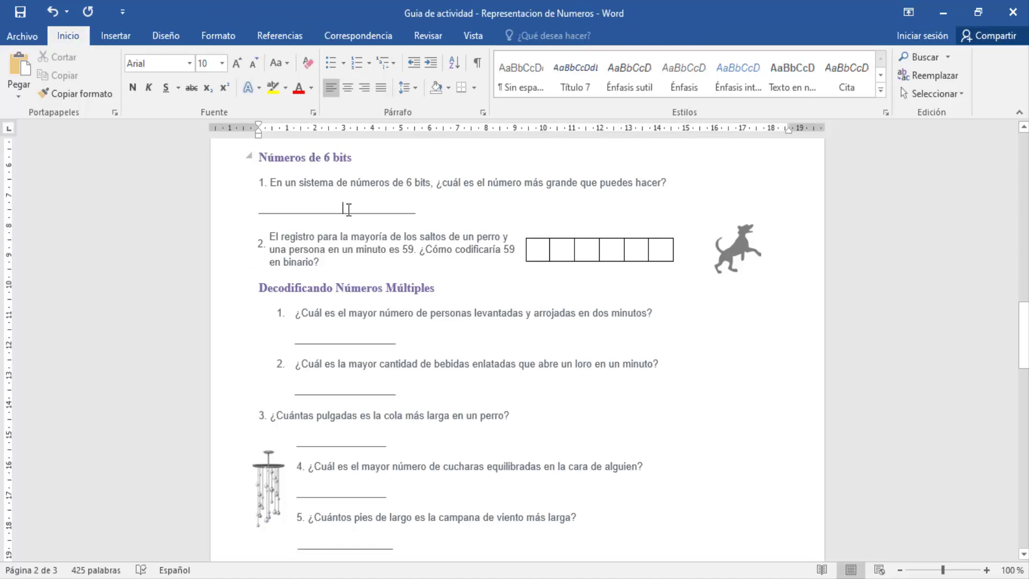
pyautogui.write('63')
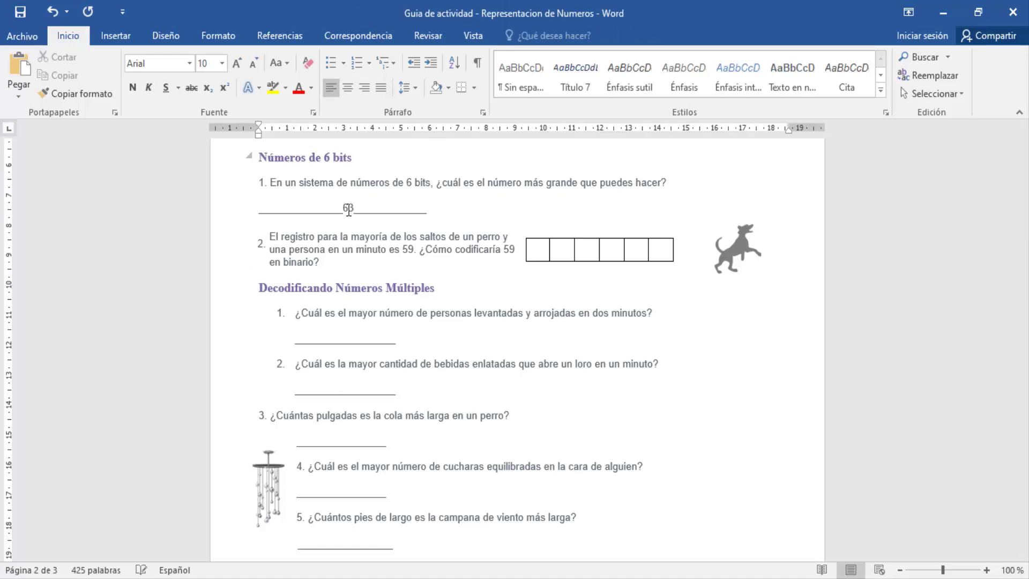
# Step: Return to the 6-bit widget in Chrome and turn off all six bits, from 1 up to 32
pyautogui.hotkey('alt', 'Tab')
pyautogui.press('Tab')
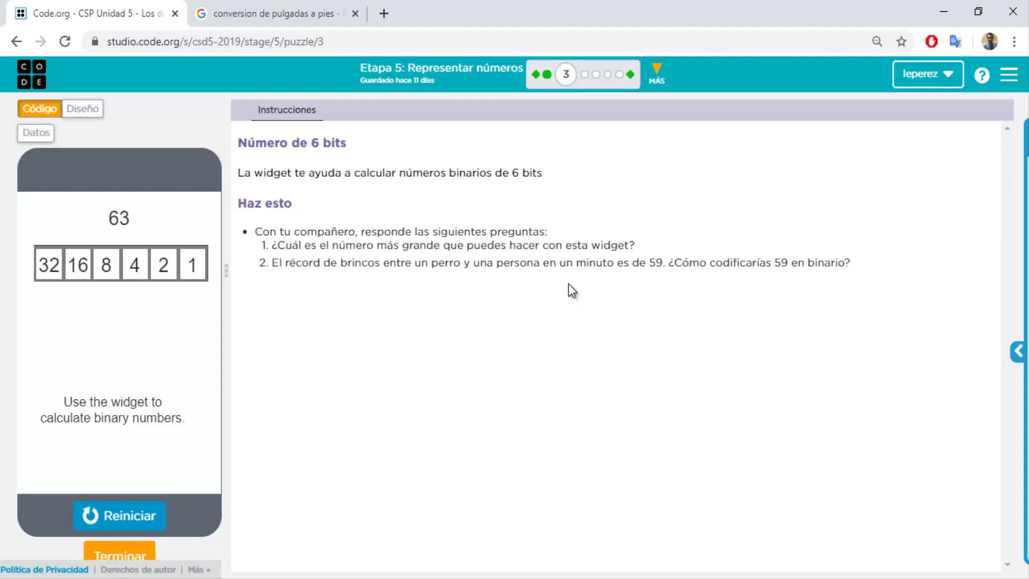
pyautogui.click(194, 264)
pyautogui.click(161, 262)
pyautogui.click(133, 262)
pyautogui.click(110, 262)
pyautogui.click(82, 265)
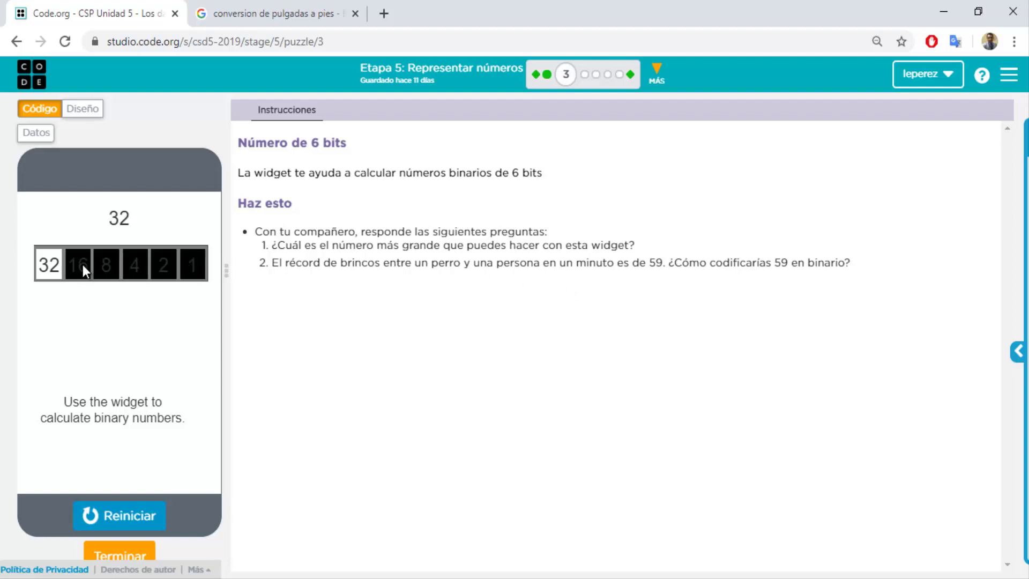
pyautogui.click(60, 263)
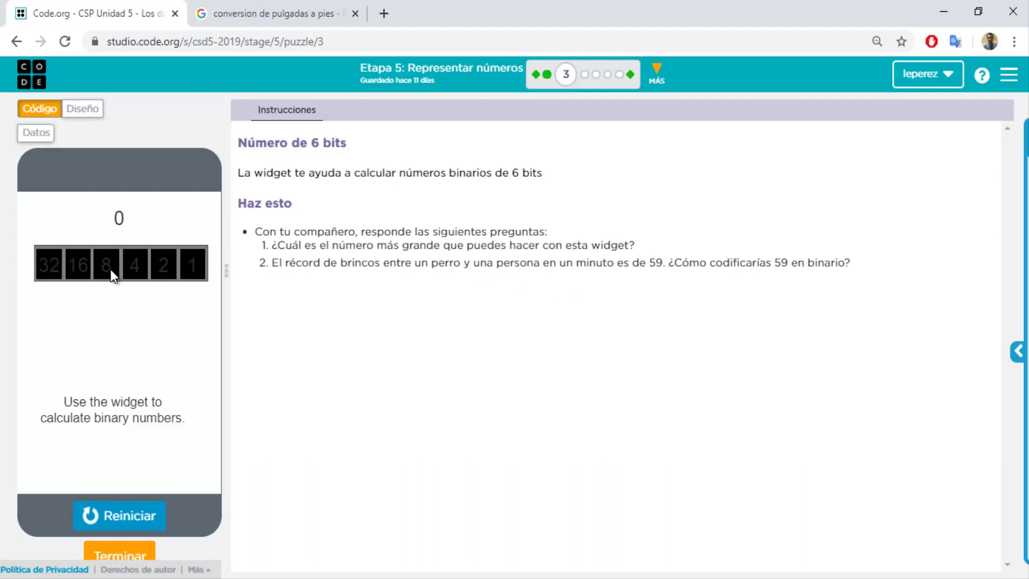
# Step: Try combinations of the 32, 16, 8 and 4 bits in the 6-bit widget, and switch them off again
pyautogui.click(57, 265)
pyautogui.click(82, 263)
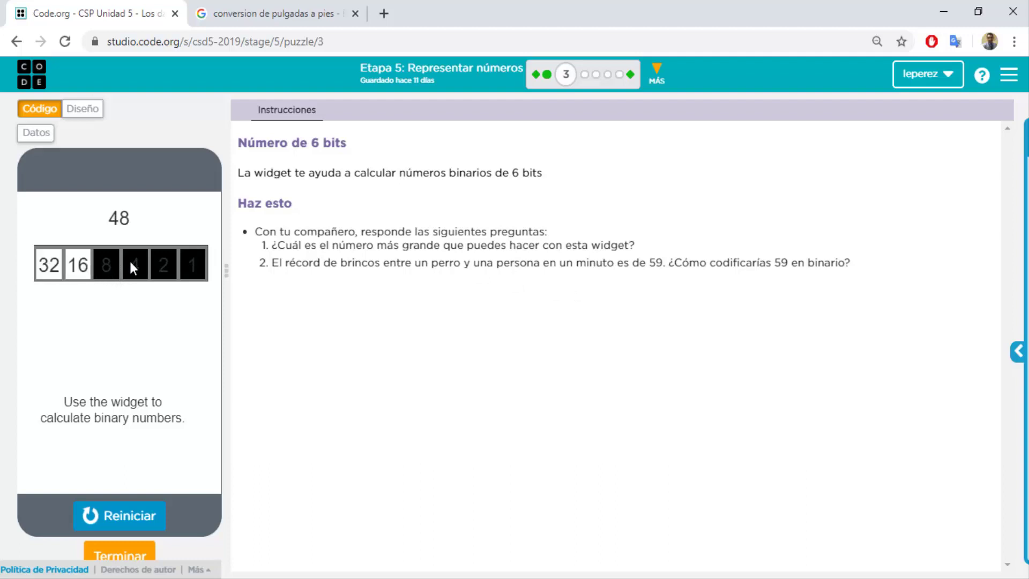
pyautogui.click(133, 265)
pyautogui.click(105, 263)
pyautogui.click(78, 265)
pyautogui.click(54, 263)
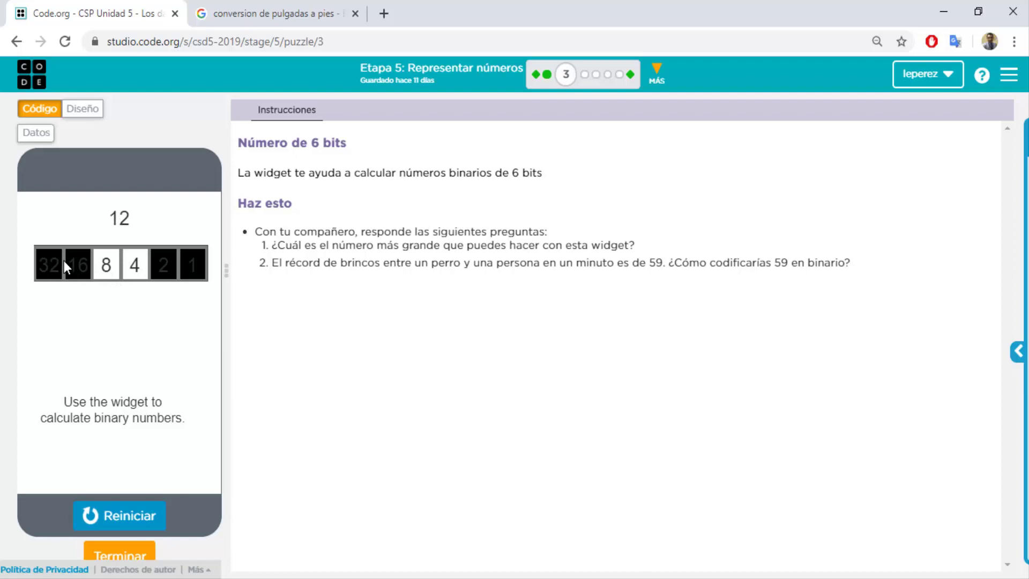
pyautogui.click(107, 270)
pyautogui.click(146, 272)
# Step: Check the Decodificando Números Múltiples questions in Word and open level 4 of the Code.org lesson in Chrome
pyautogui.hotkey('alt', 'Tab')
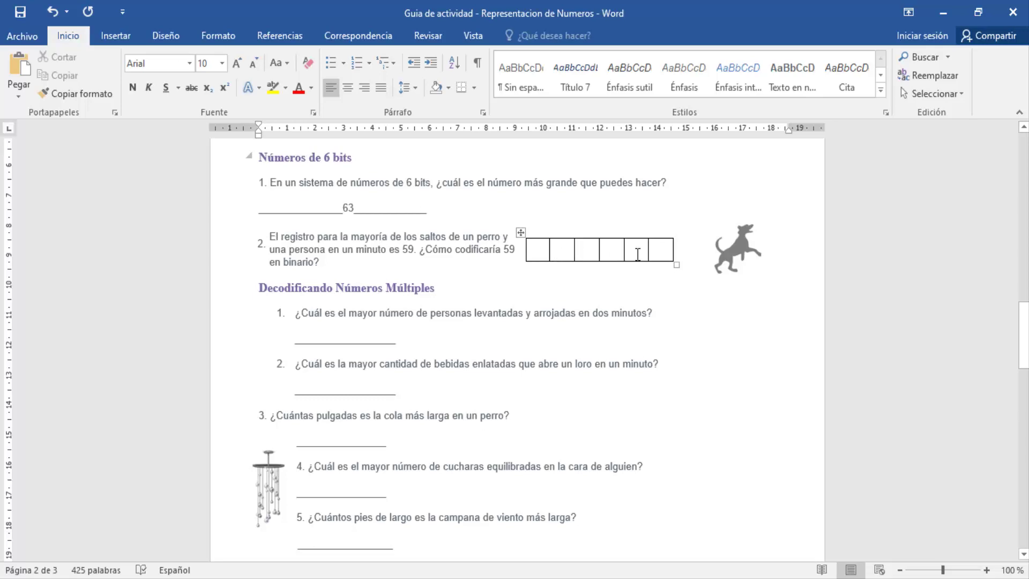
pyautogui.scroll(-3, 637, 254)
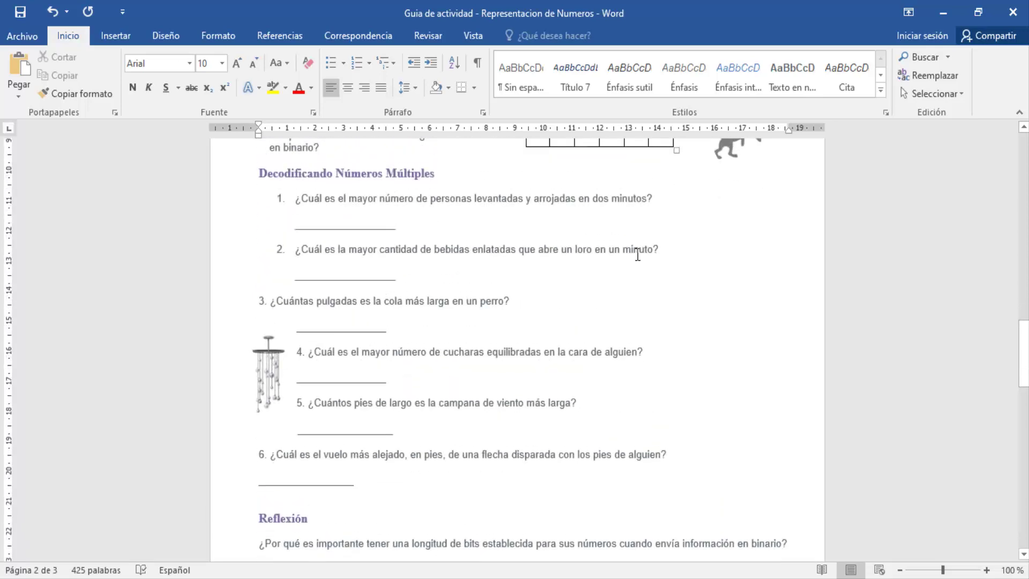
pyautogui.hotkey('alt', 'Tab')
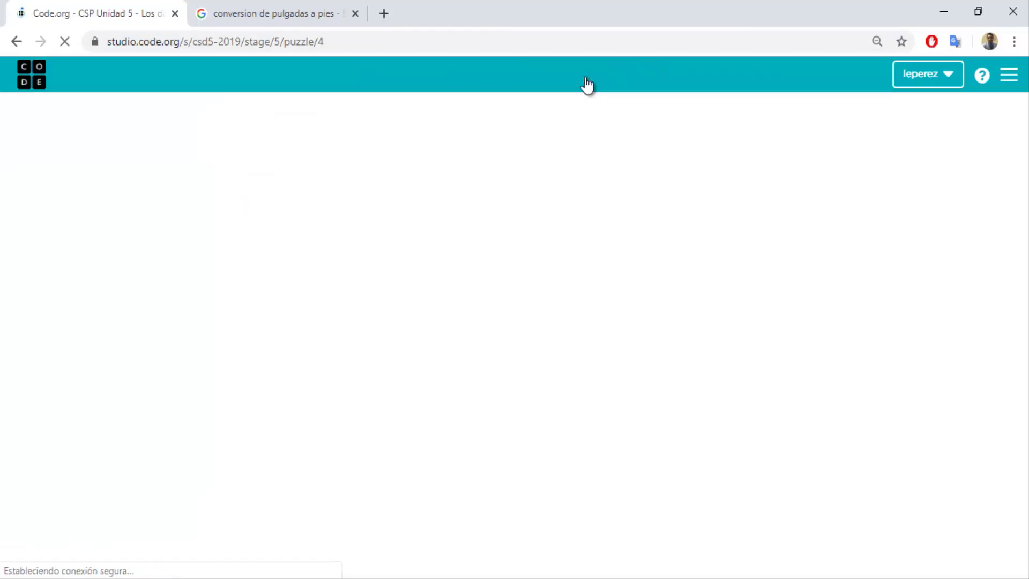
pyautogui.hotkey('alt', 'Tab')
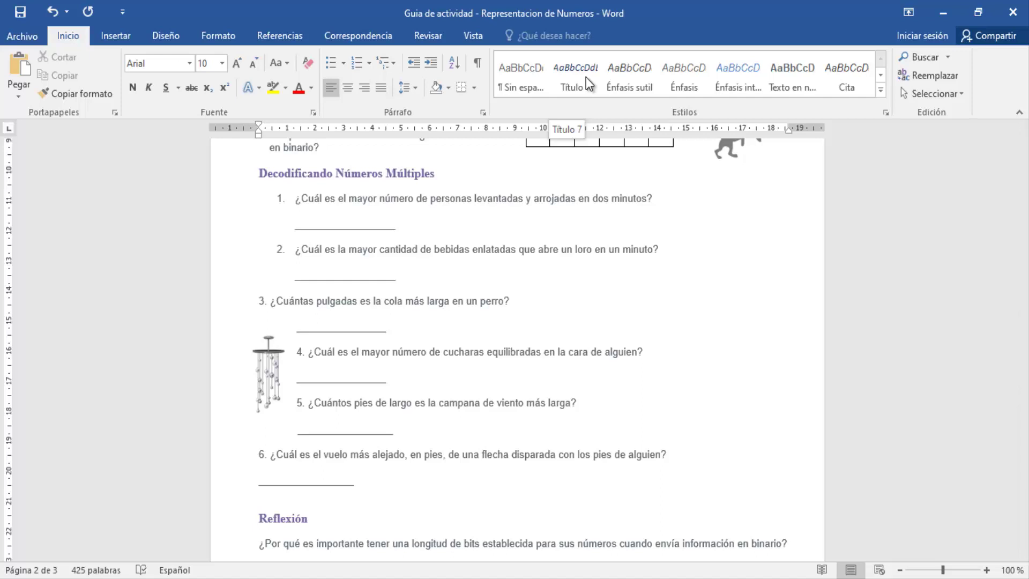
pyautogui.hotkey('alt', 'Tab')
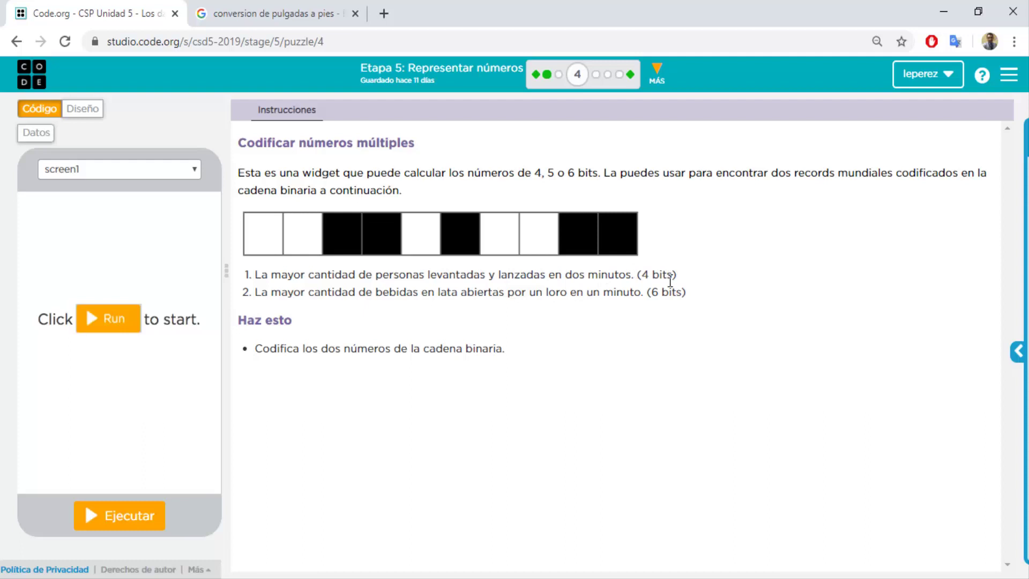
# Step: Run the level 4 widget and turn on the 8 and 4 bits of its 4-bit number
pyautogui.click(124, 528)
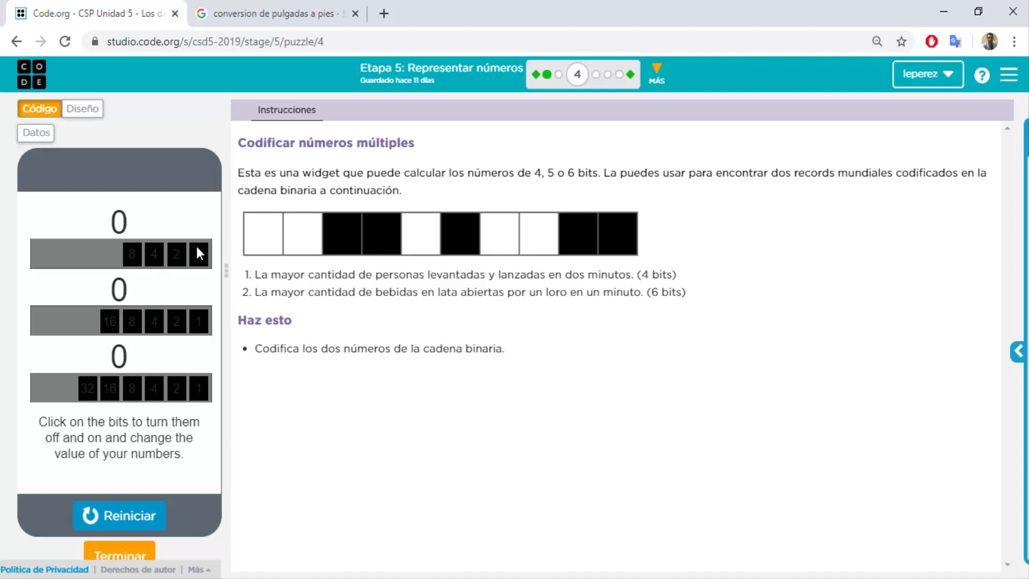
pyautogui.click(137, 259)
pyautogui.click(155, 255)
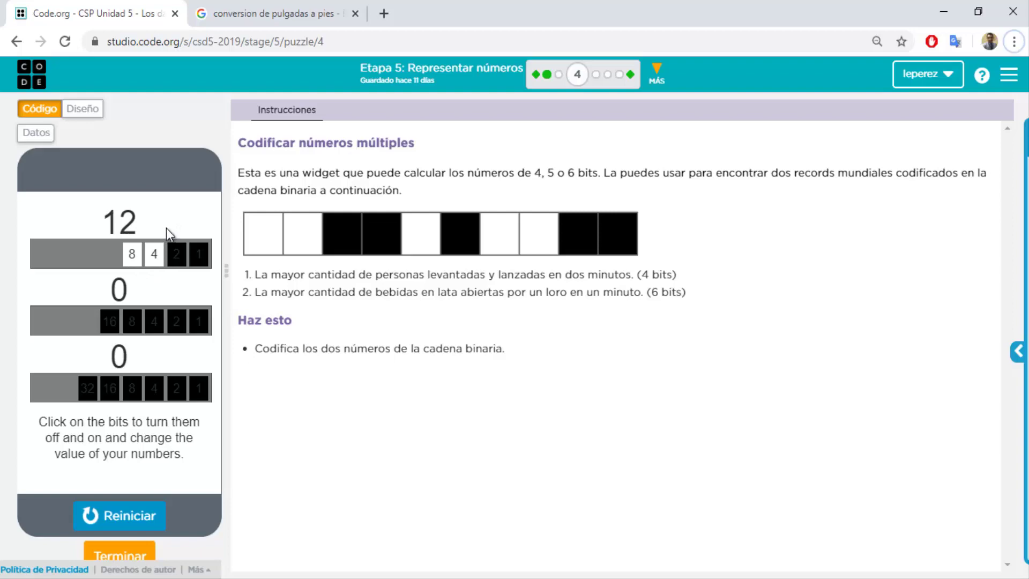
# Step: Switch to Word and enter 12 in the answer blank of the first Decodificando Números Múltiples question
pyautogui.click(429, 577)
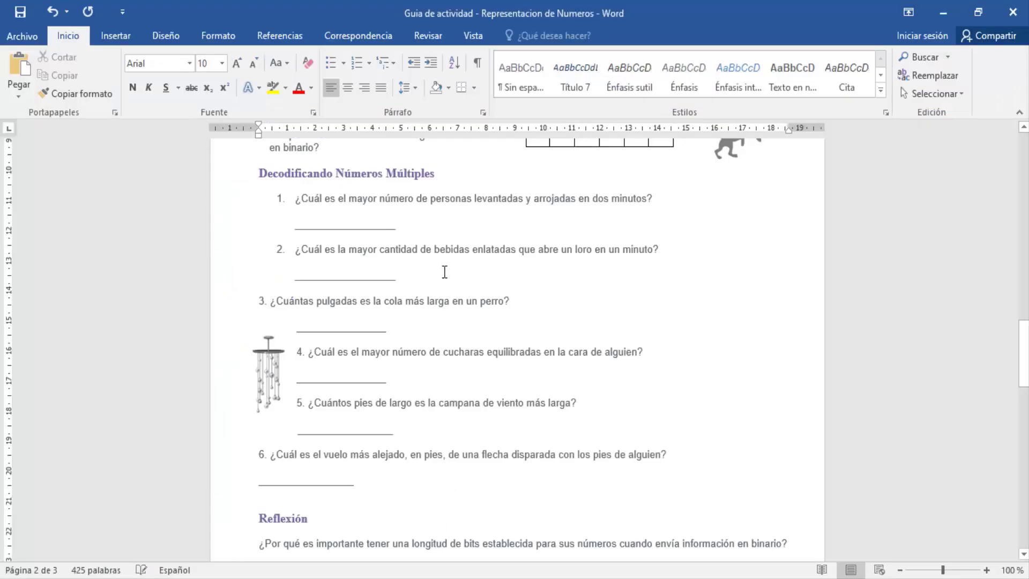
pyautogui.click(342, 225)
pyautogui.write('12')
pyautogui.hotkey('alt', 'Tab')
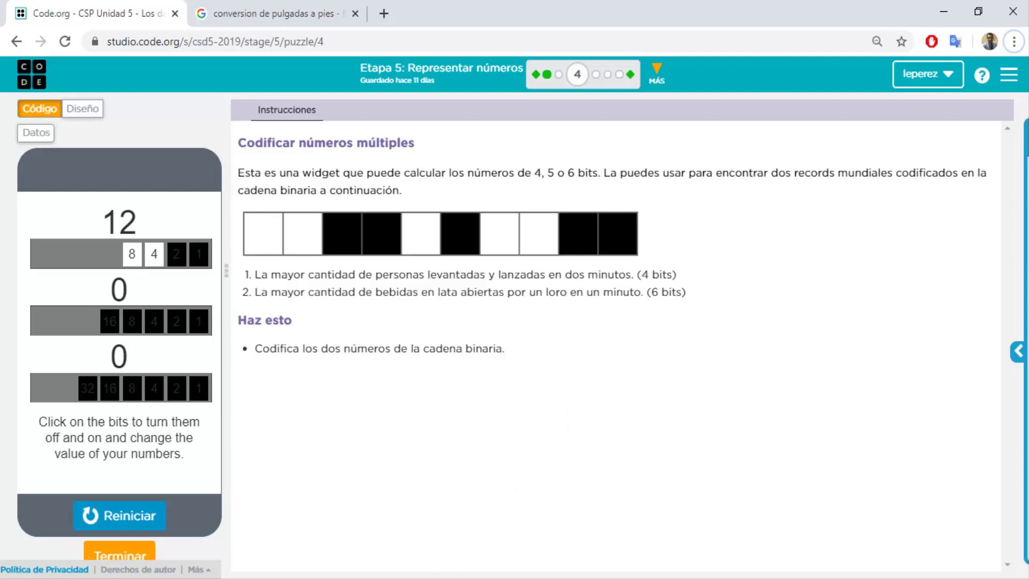
# Step: Look over the remaining worksheet questions in Word, and open level 5 in Chrome with its 8-bit widget running
pyautogui.hotkey('alt', 'Tab')
pyautogui.scroll(-3, 443, 413)
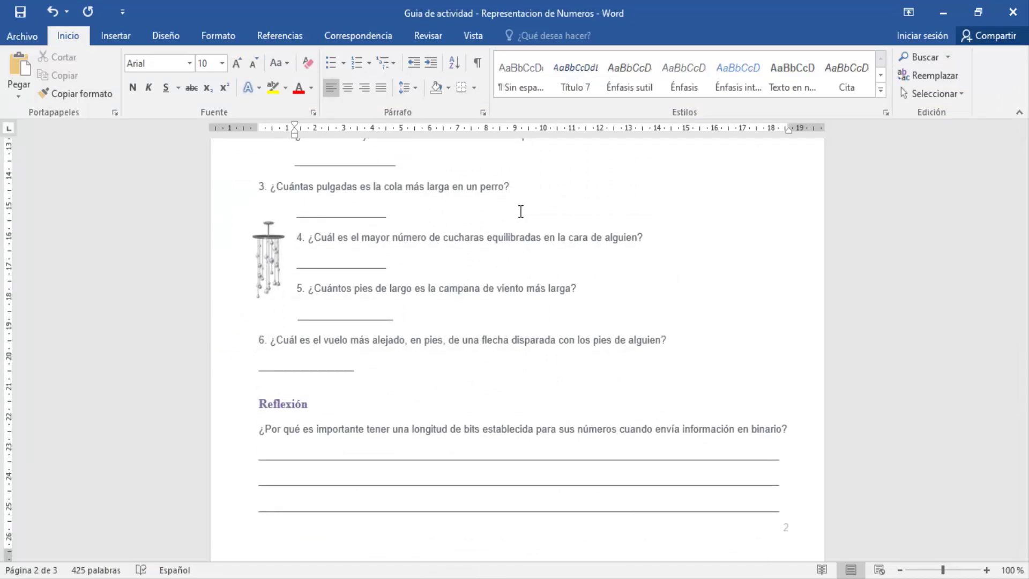
pyautogui.hotkey('alt', 'Tab')
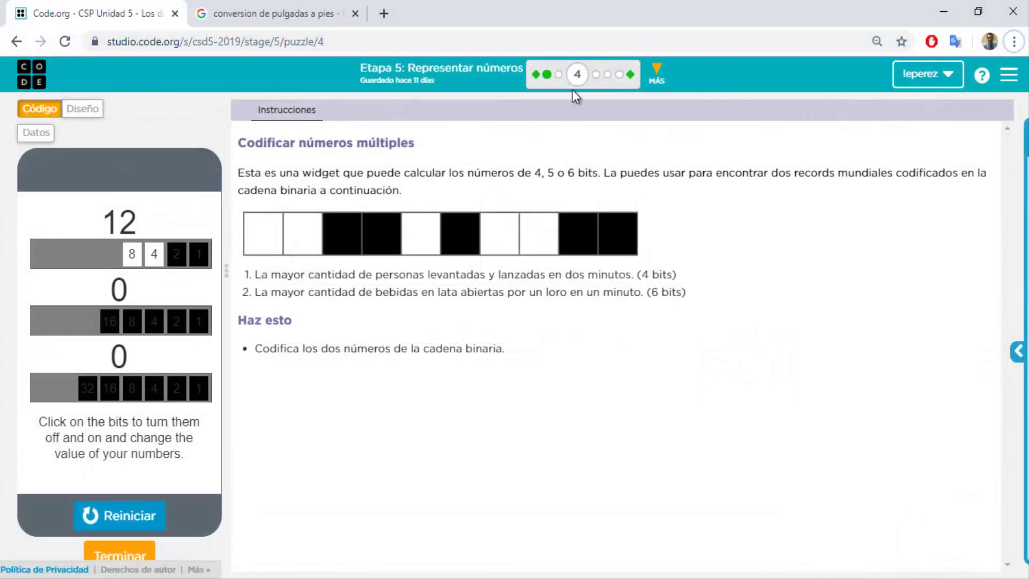
pyautogui.click(596, 75)
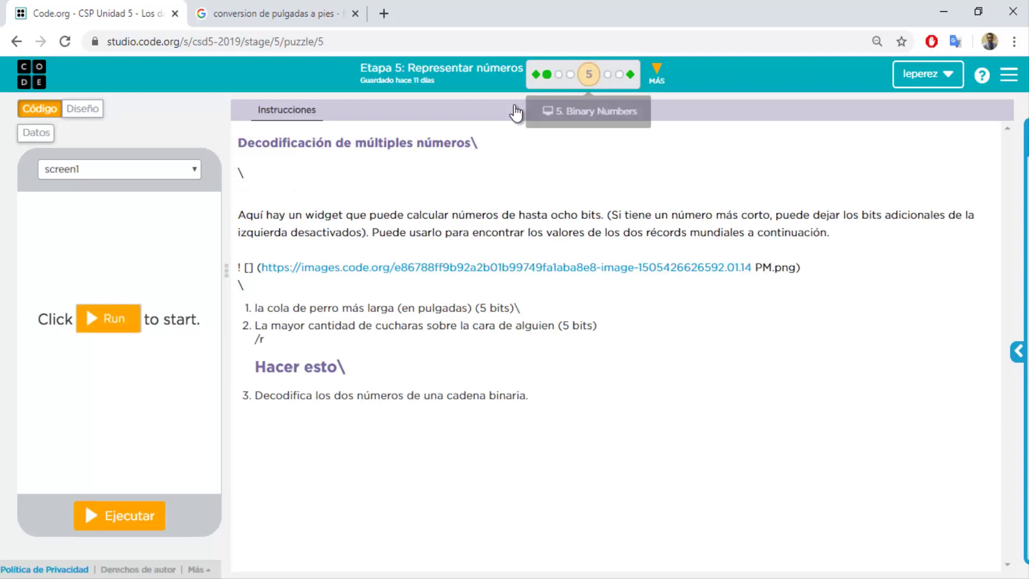
pyautogui.click(130, 507)
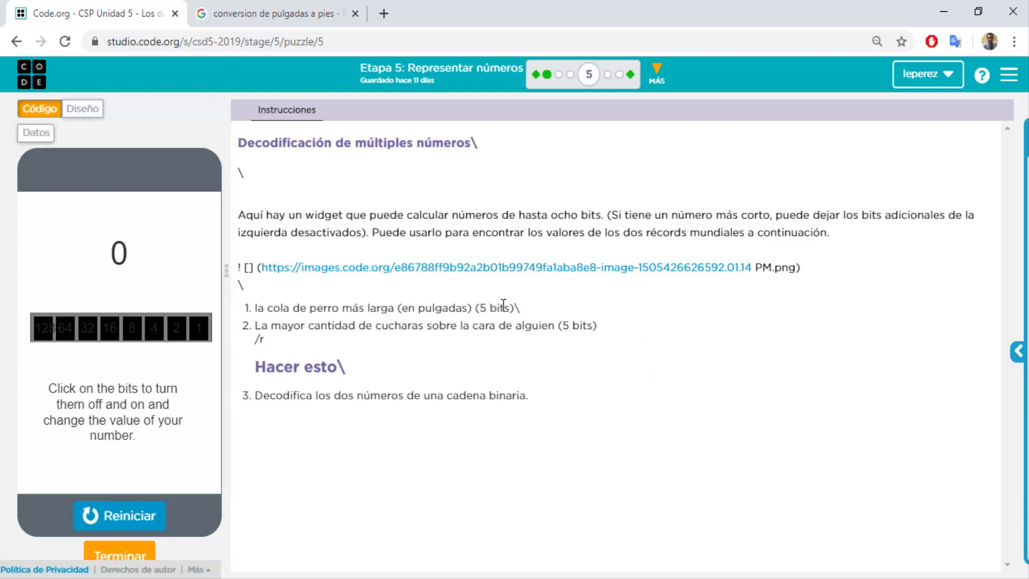
# Step: Check worksheet question 3 in Word and search Google for "cola mas larga de un perro" in a new Chrome tab
pyautogui.hotkey('alt', 'Tab')
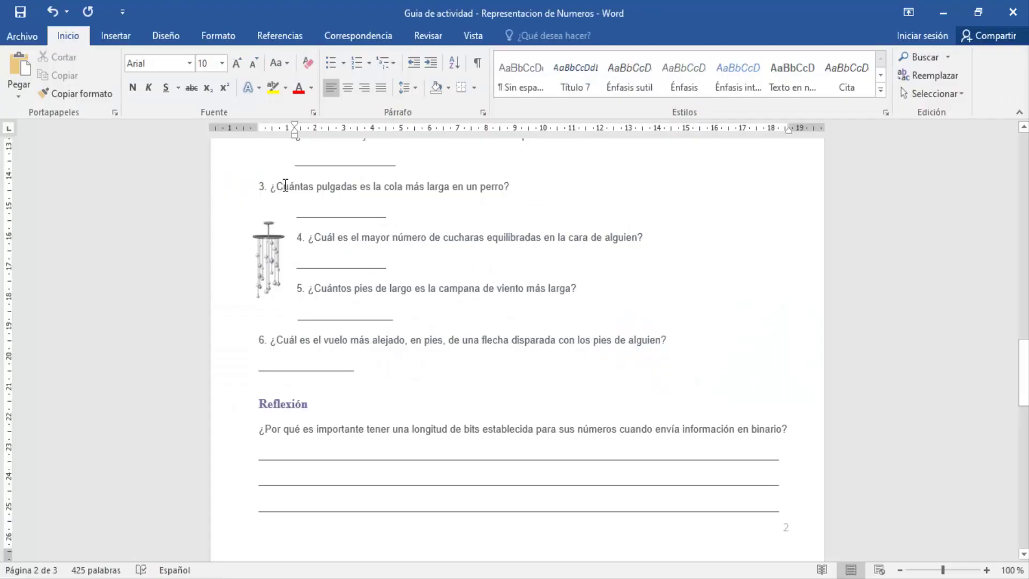
pyautogui.hotkey('alt', 'Tab')
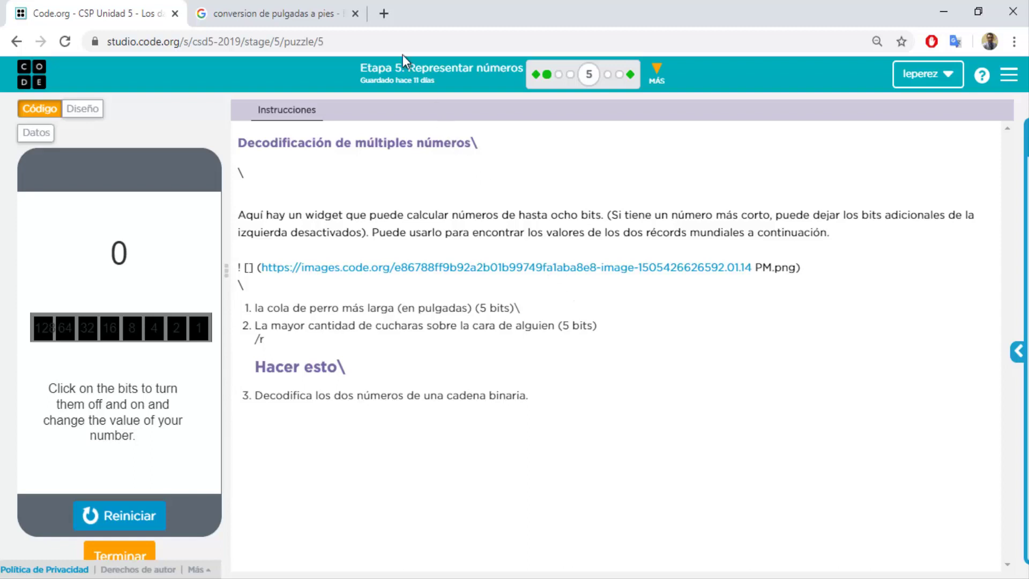
pyautogui.click(383, 16)
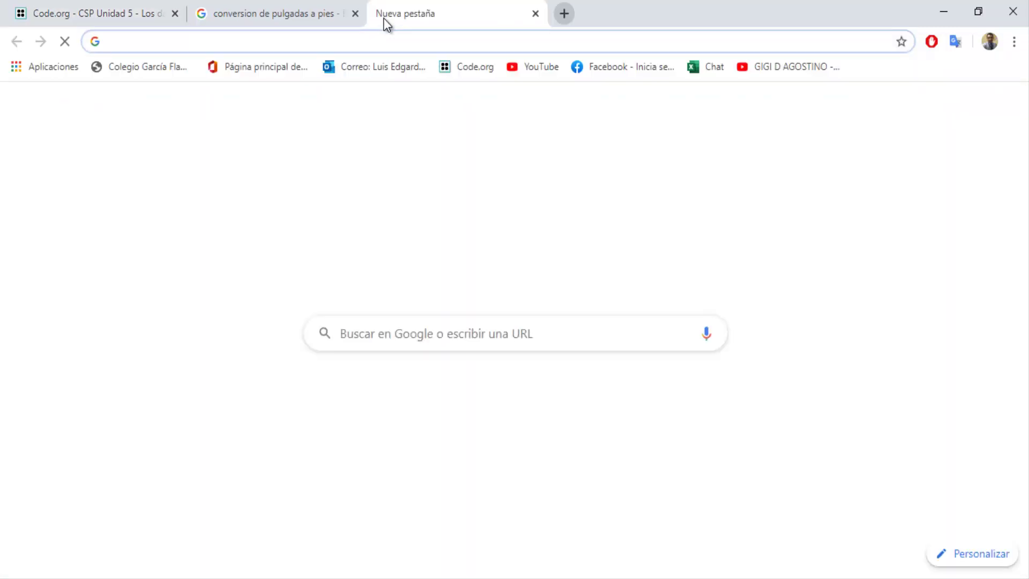
pyautogui.write('cola mas')
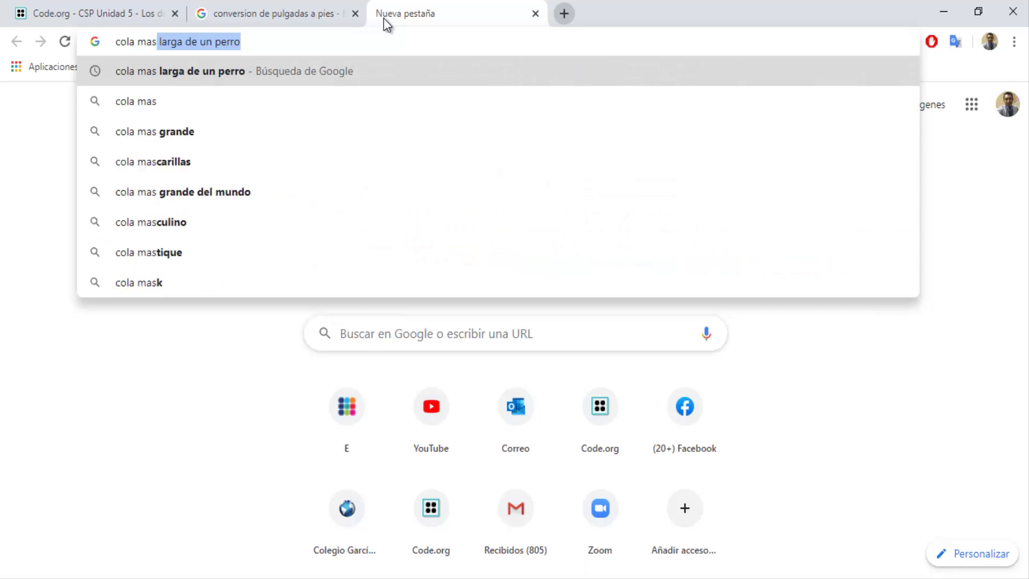
pyautogui.press('End')
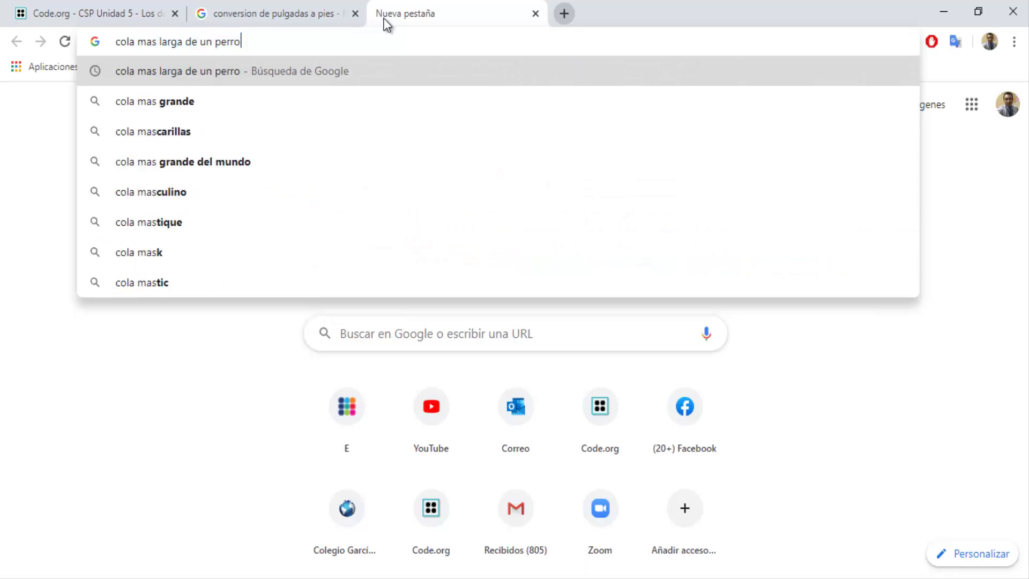
pyautogui.press('Return')
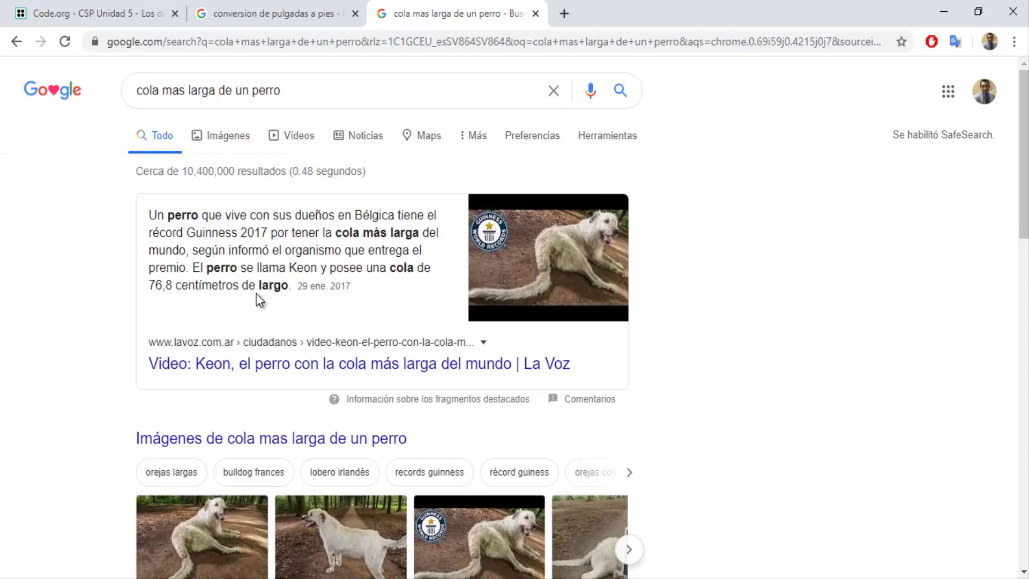
# Step: Convert 76.8 centimetres to inches in the Google unit converter and select the result
pyautogui.click(274, 12)
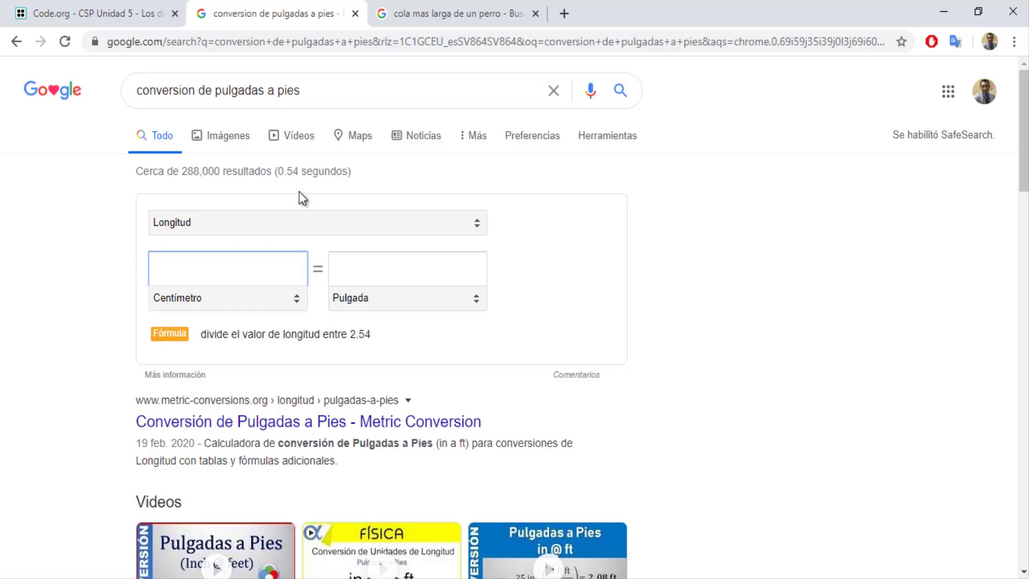
pyautogui.click(409, 23)
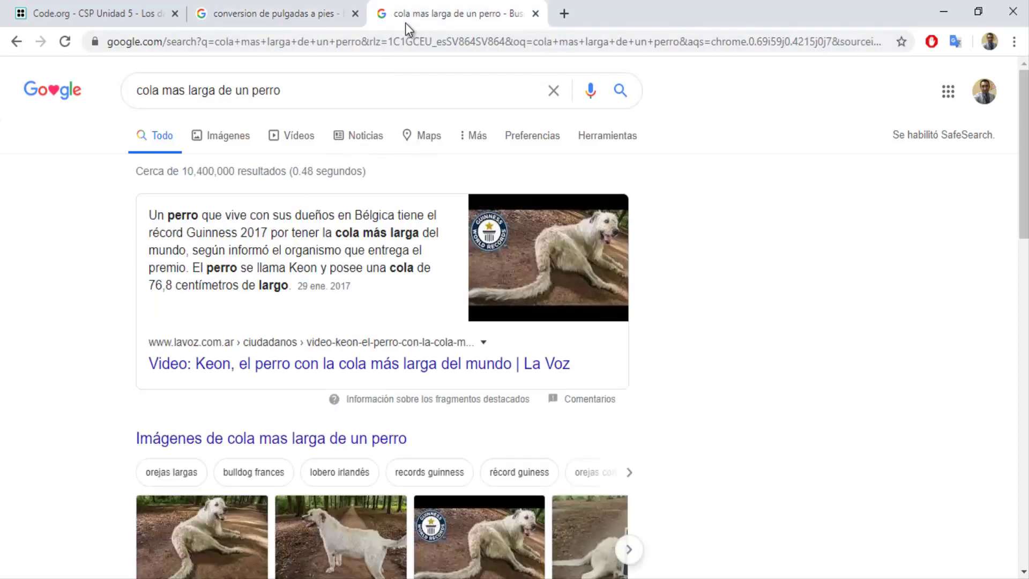
pyautogui.click(275, 15)
pyautogui.write('7')
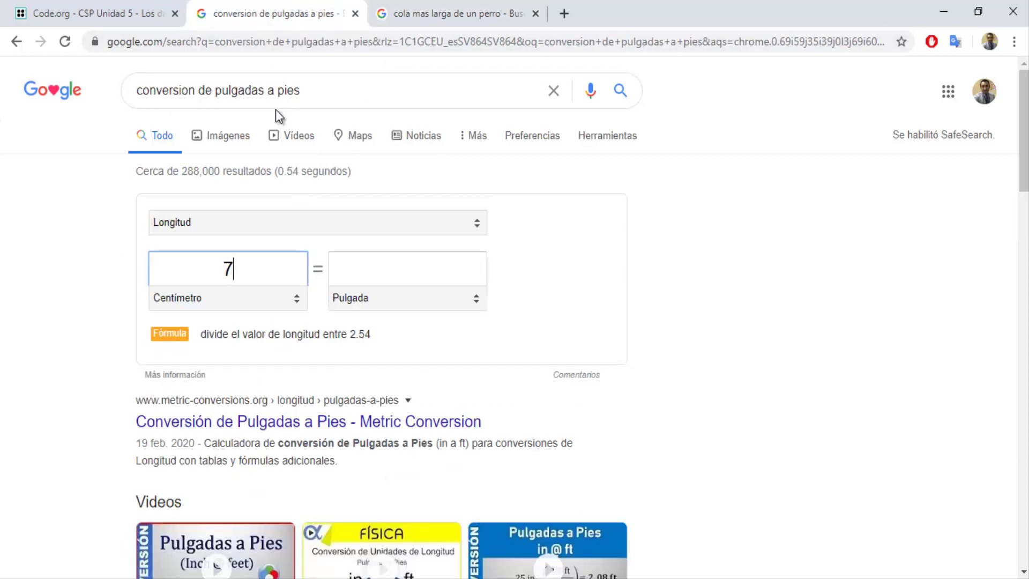
pyautogui.write('6.8')
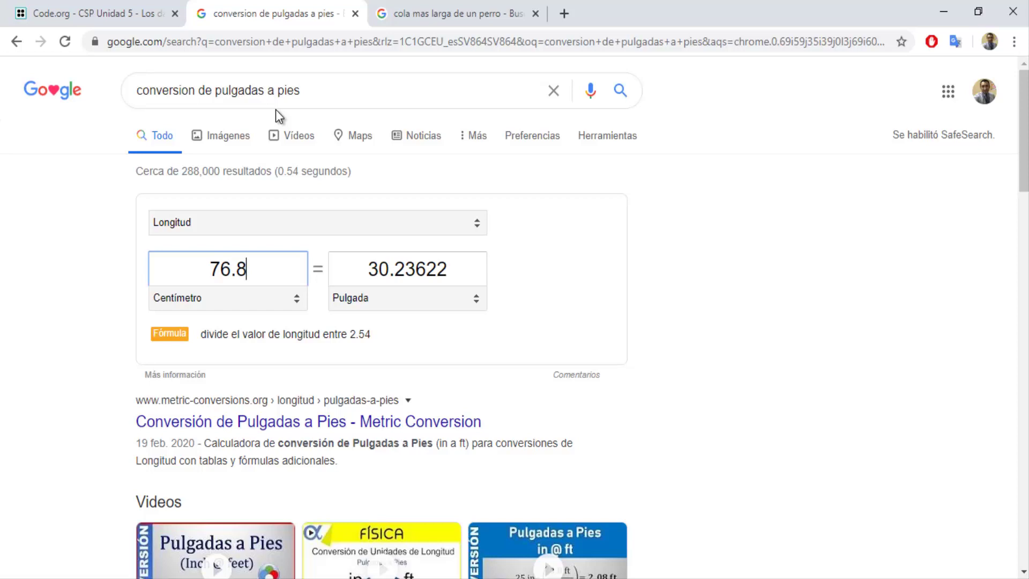
pyautogui.click(393, 268)
pyautogui.moveTo(393, 268); pyautogui.dragTo(369, 271)
pyautogui.doubleClick(370, 271)
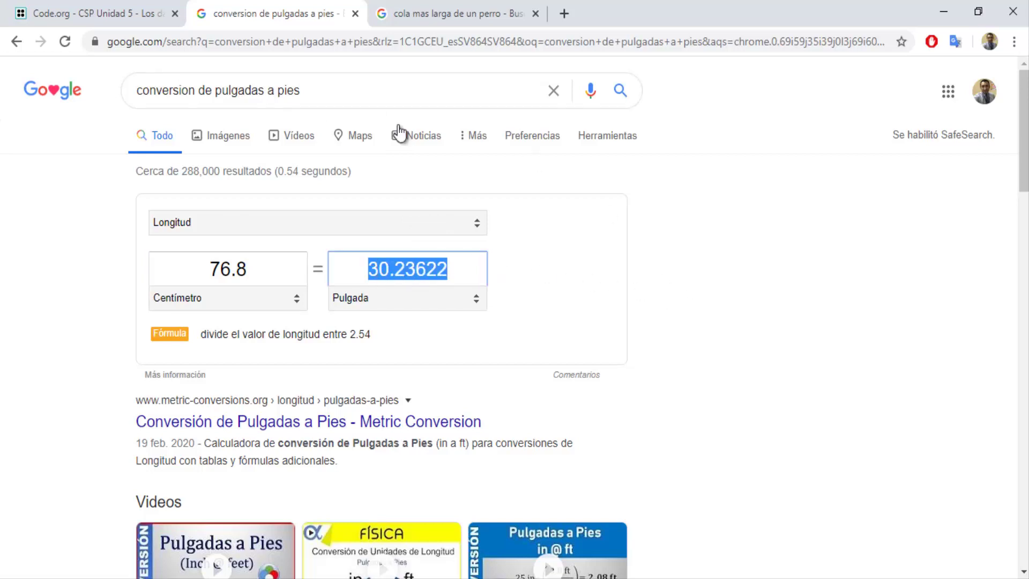
# Step: Compare the converted tail length with the Code.org level 5 instructions and the third worksheet question in Word
pyautogui.click(101, 6)
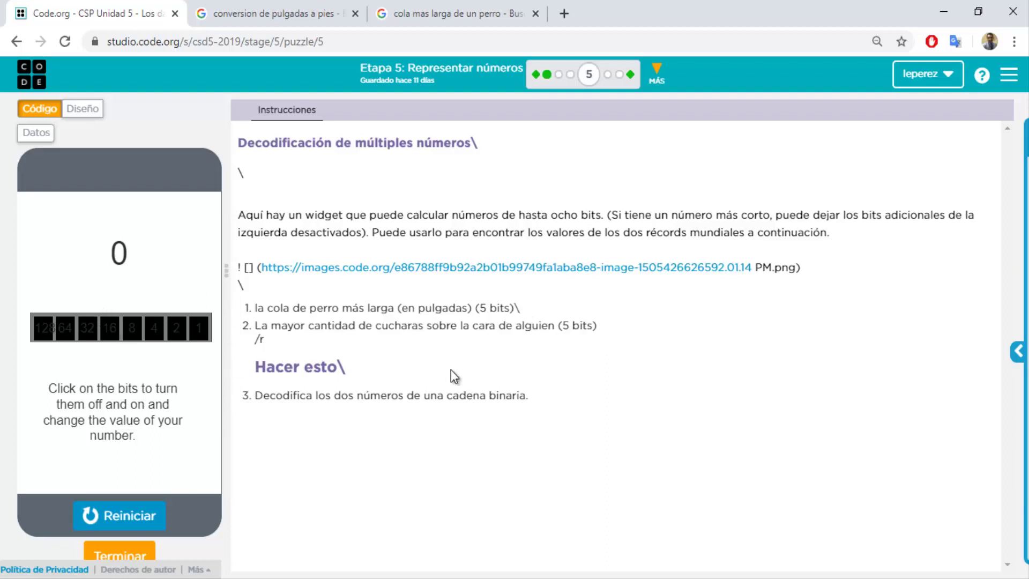
pyautogui.hotkey('alt', 'Tab')
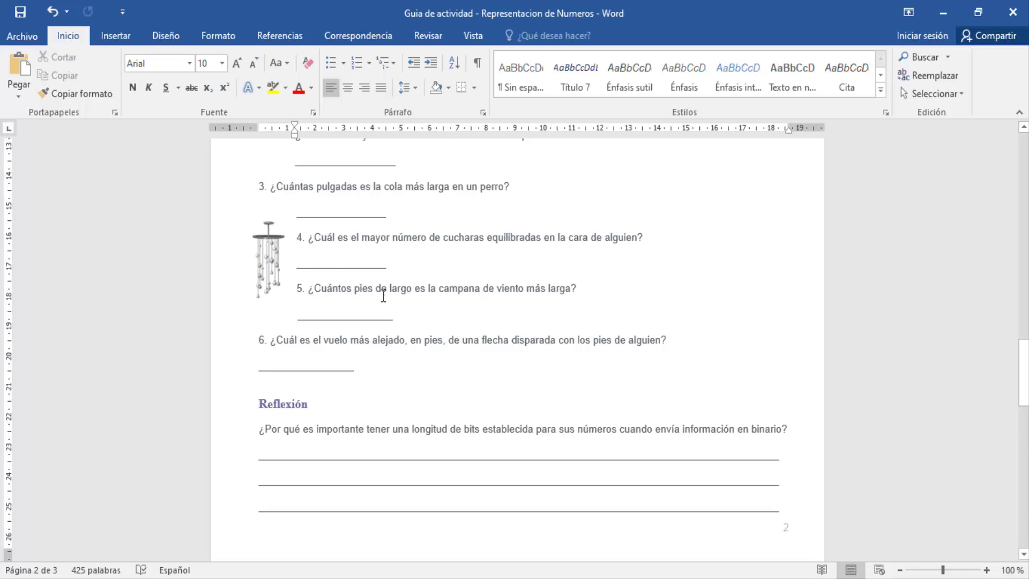
pyautogui.hotkey('alt', 'Tab')
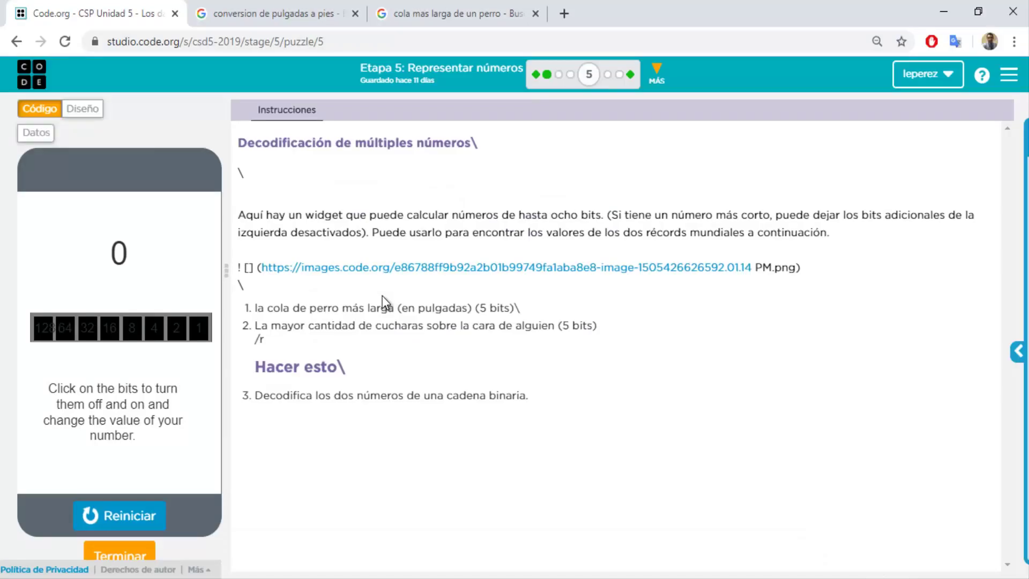
pyautogui.click(261, 14)
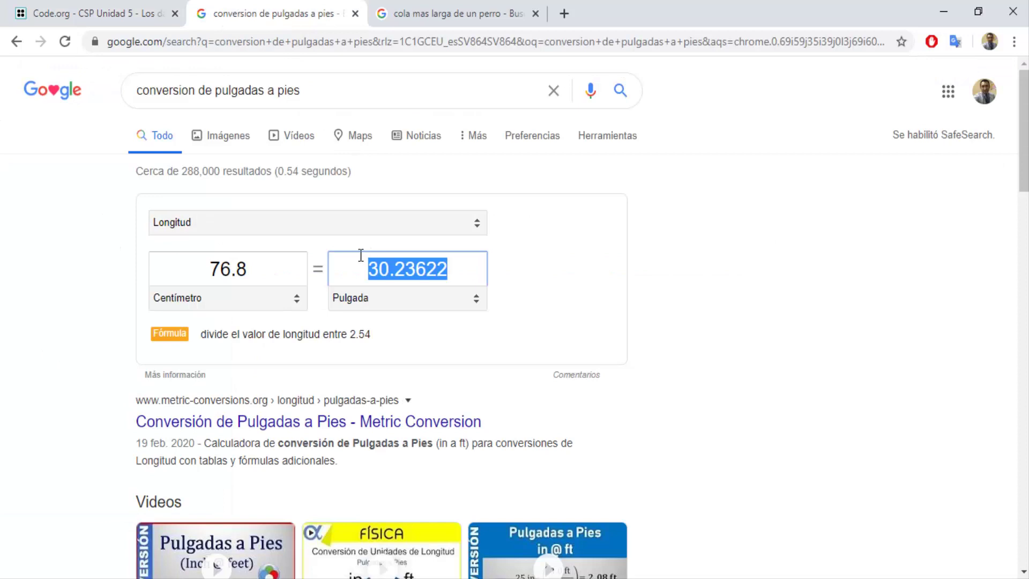
pyautogui.click(154, 13)
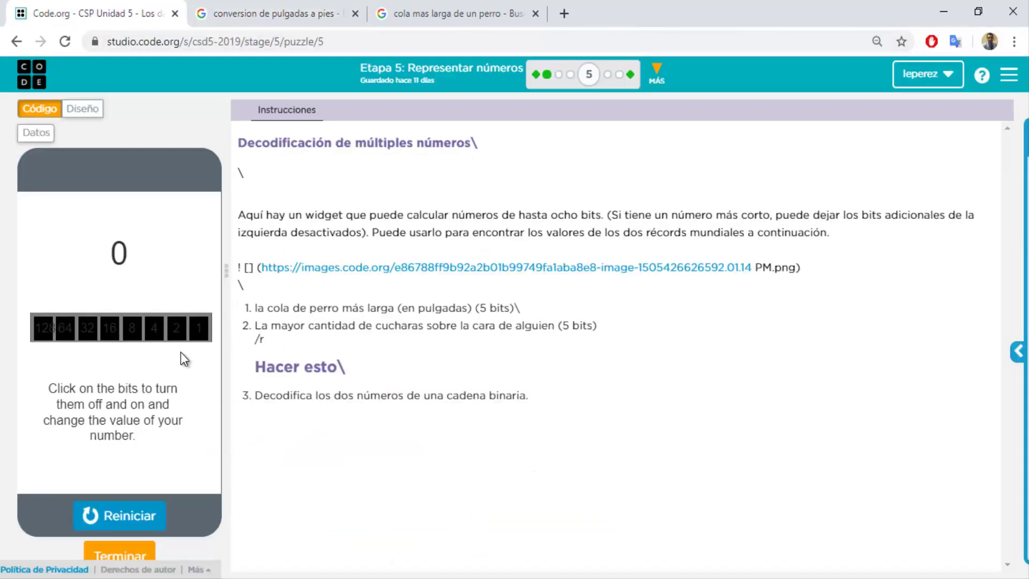
# Step: Review worksheet questions 5 and 6 in Word, and open level 6 in Chrome with its 8-bit widget running
pyautogui.hotkey('alt', 'Tab')
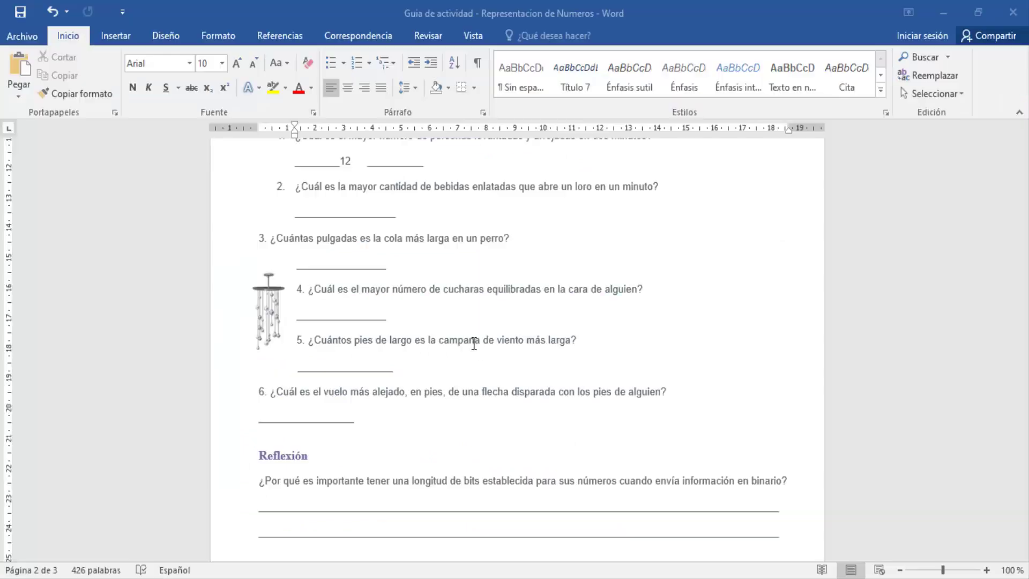
pyautogui.scroll(-3, 466, 343)
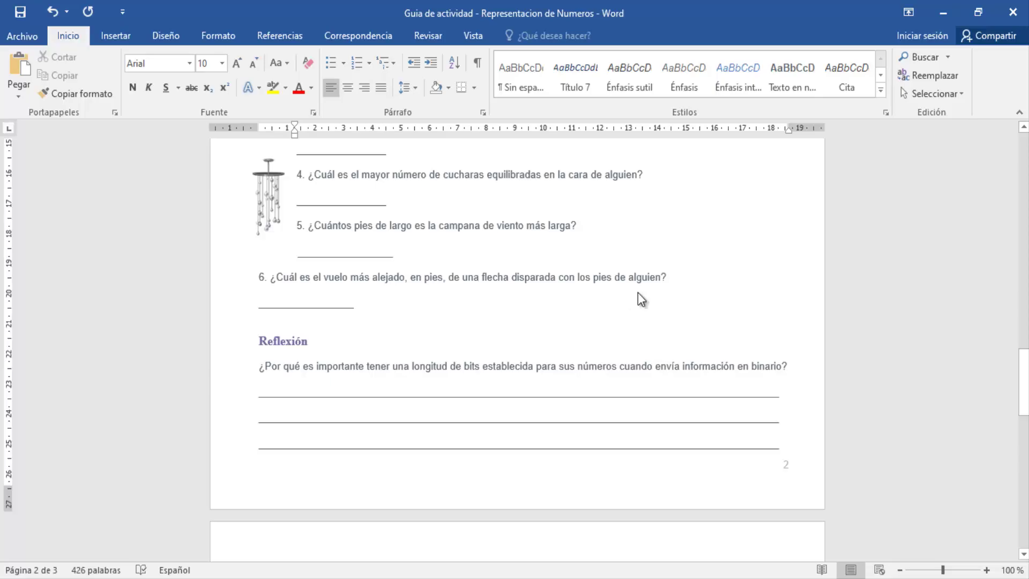
pyautogui.hotkey('alt', 'Tab')
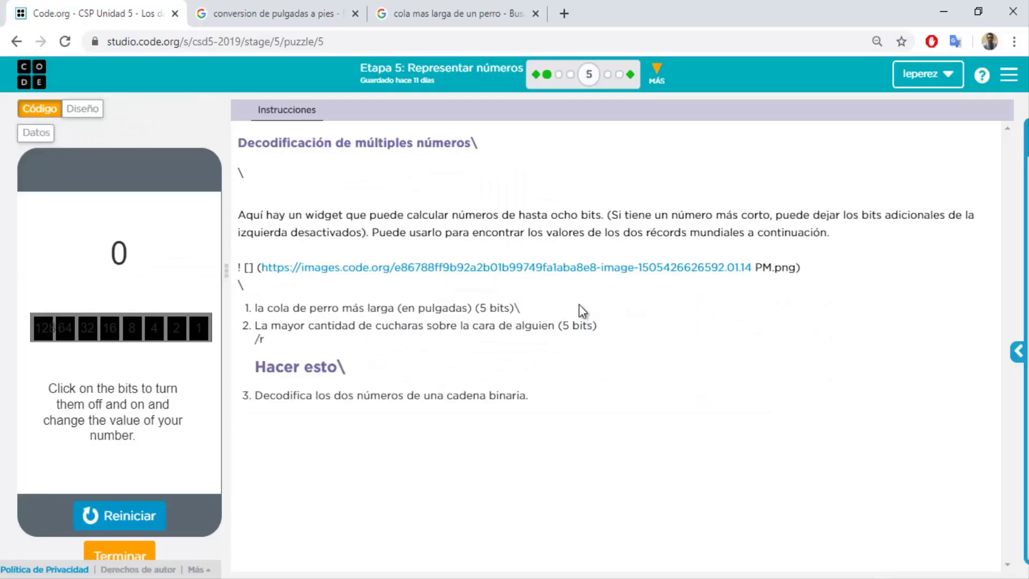
pyautogui.click(608, 76)
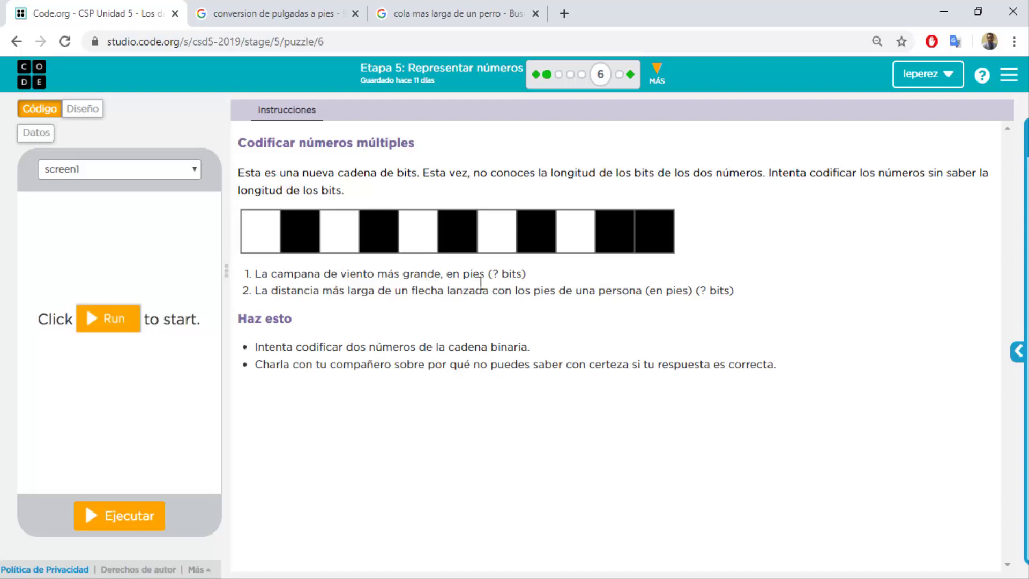
pyautogui.moveTo(504, 273); pyautogui.dragTo(491, 274)
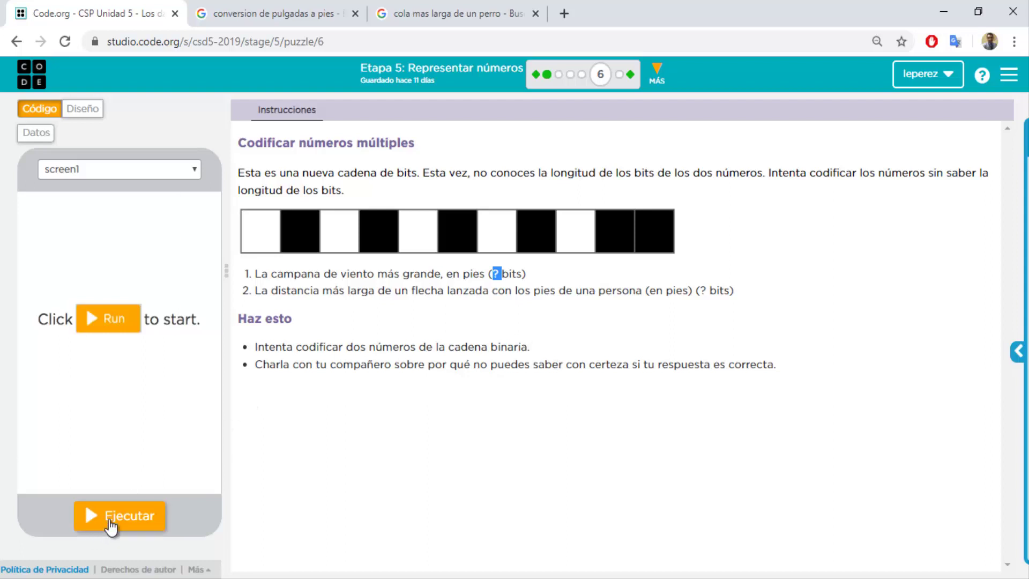
pyautogui.click(86, 515)
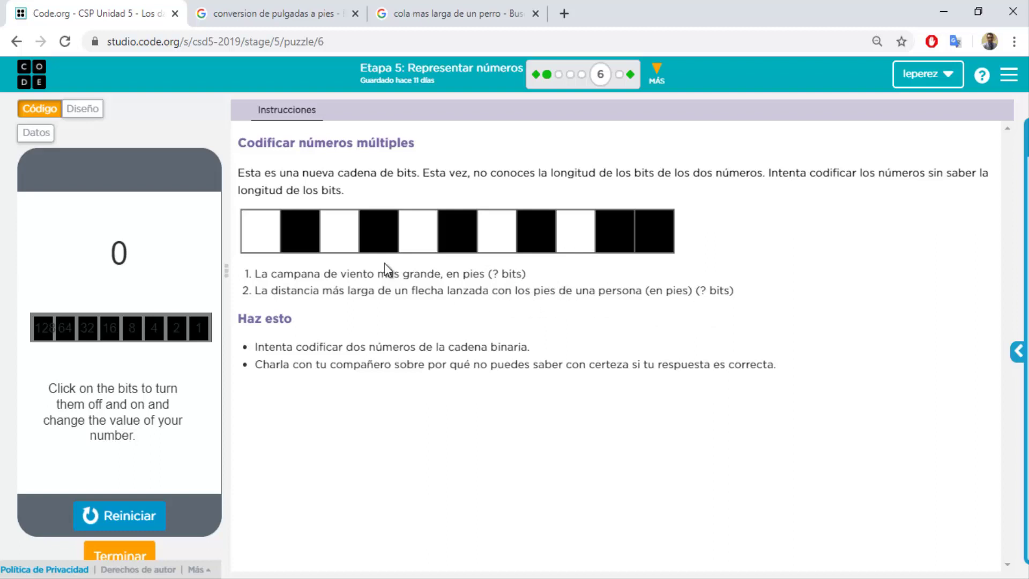
# Step: Compare the Code.org level 6 wind chime and arrow prompts in Chrome with worksheet questions 5 and 6 in Word
pyautogui.hotkey('alt', 'Tab')
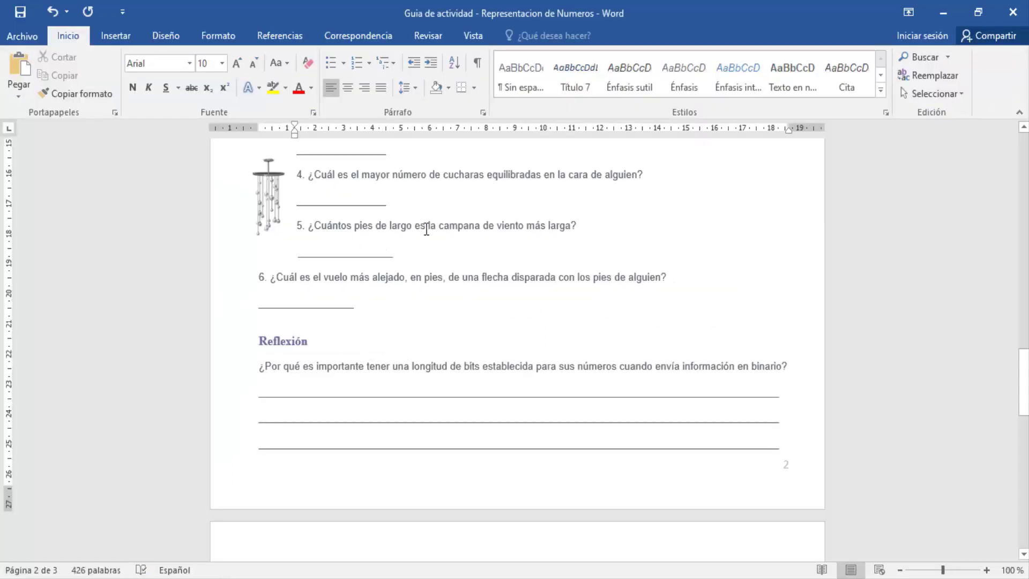
pyautogui.hotkey('alt', 'Tab')
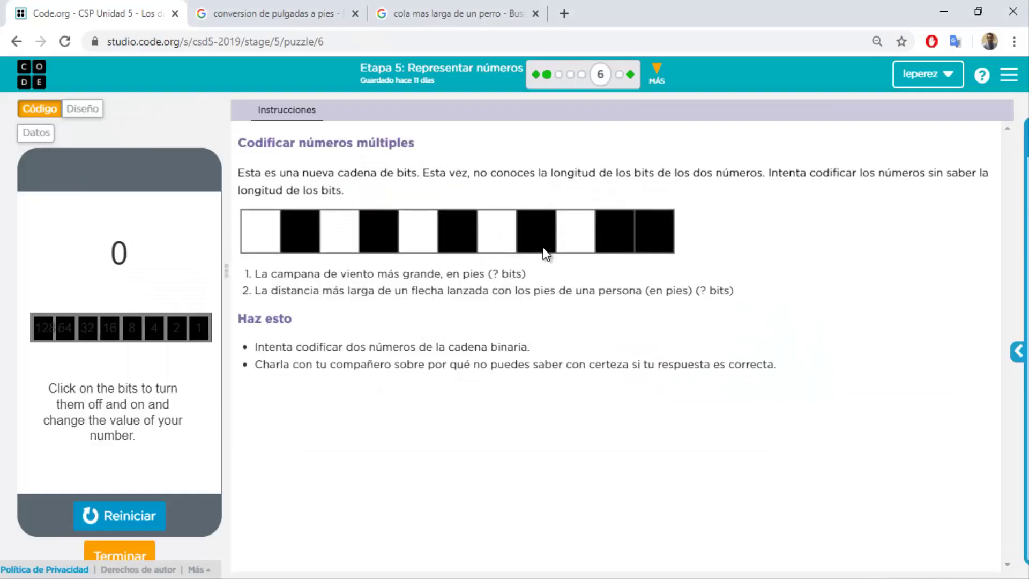
pyautogui.hotkey('alt', 'Tab')
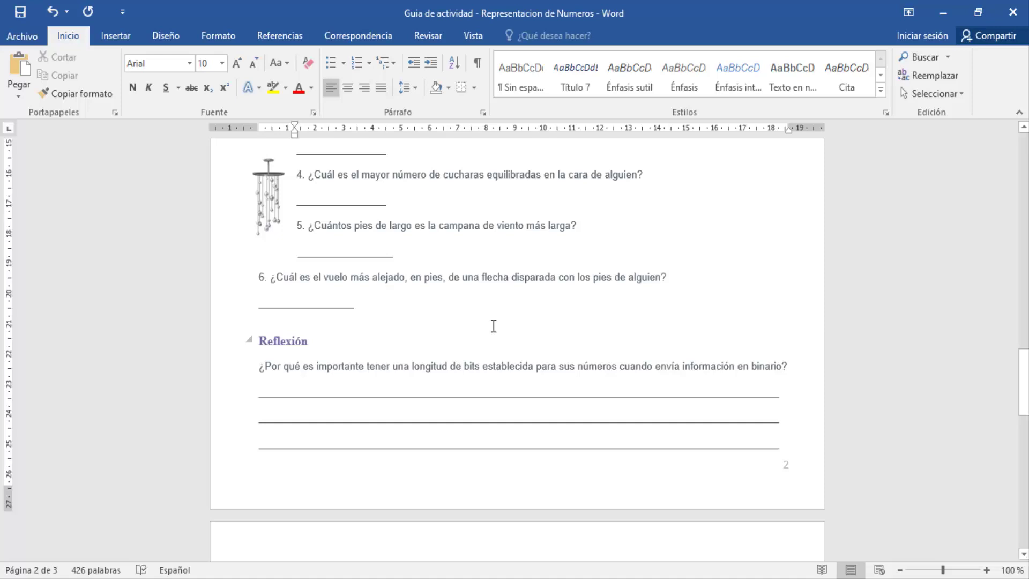
# Step: Review the worksheet's Reflexión section and closing 8-bit question, and go back through the earlier sections to the first page
pyautogui.scroll(-5, 493, 326)
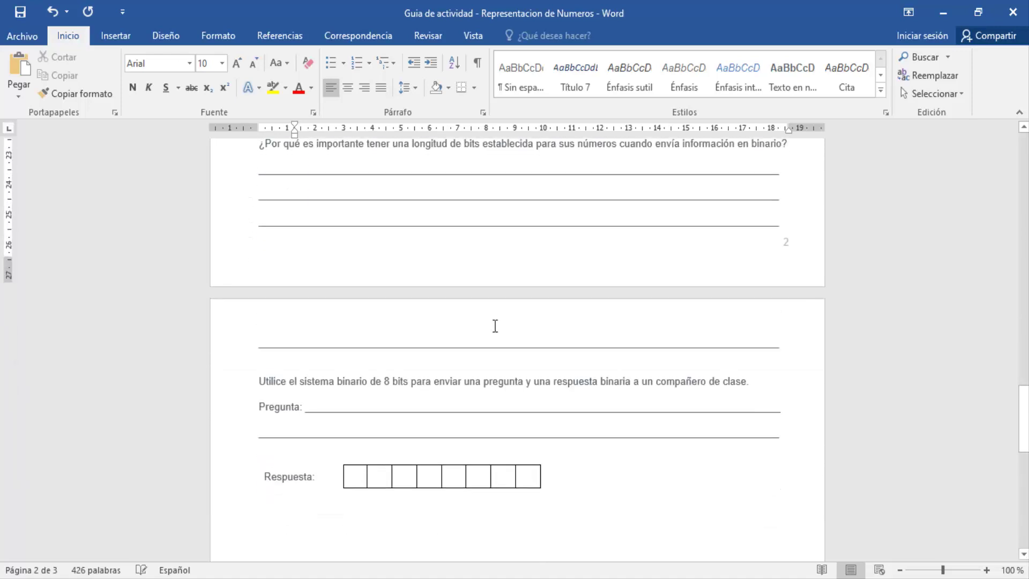
pyautogui.scroll(-2, 495, 325)
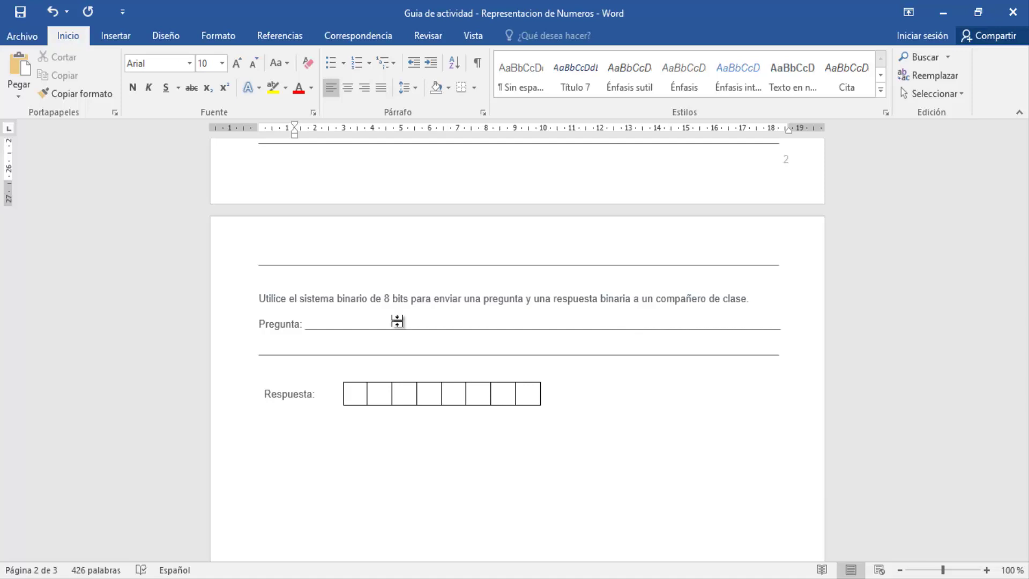
pyautogui.scroll(7, 397, 321)
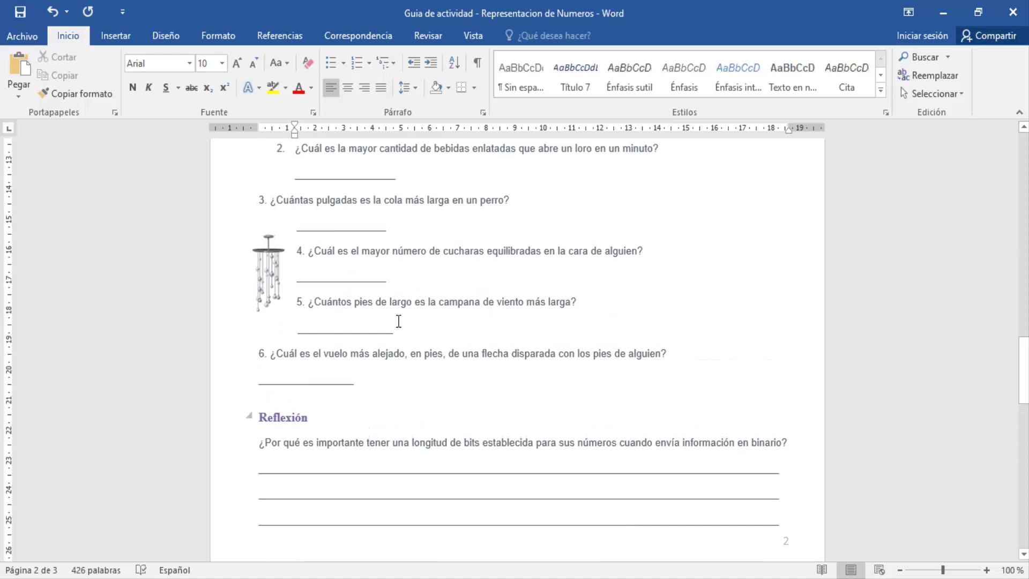
pyautogui.scroll(6, 398, 321)
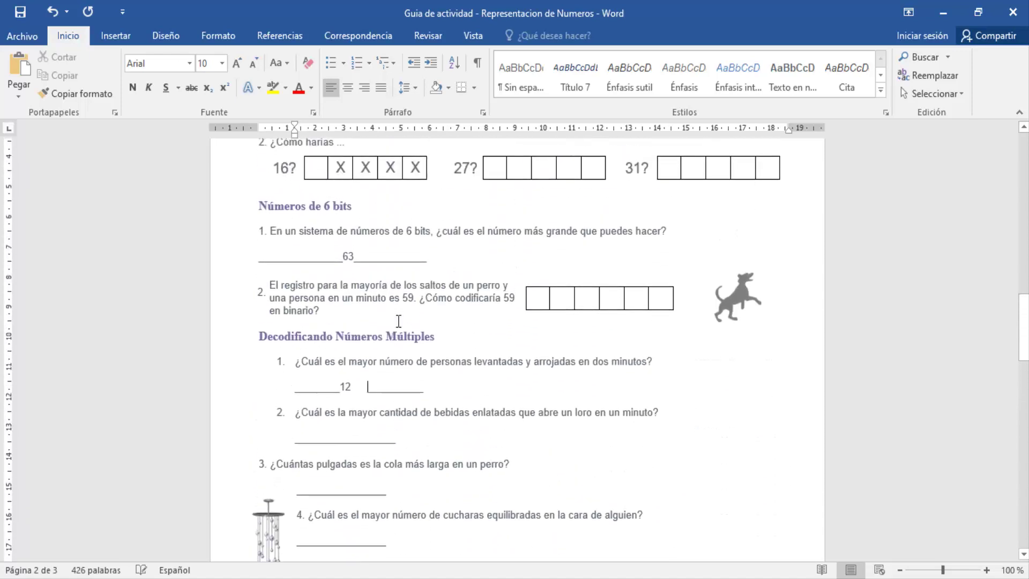
pyautogui.scroll(8, 398, 321)
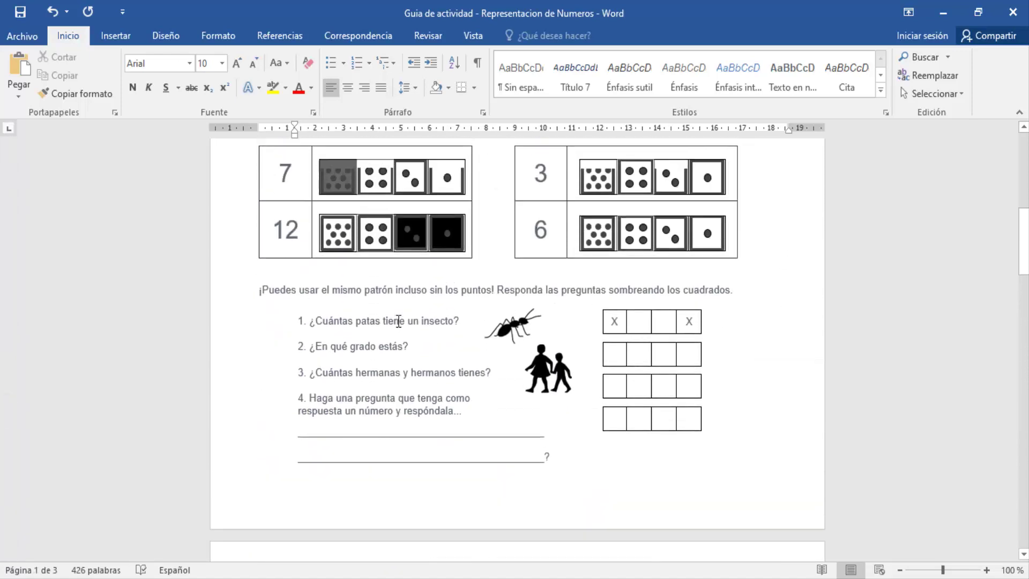
pyautogui.scroll(7, 399, 321)
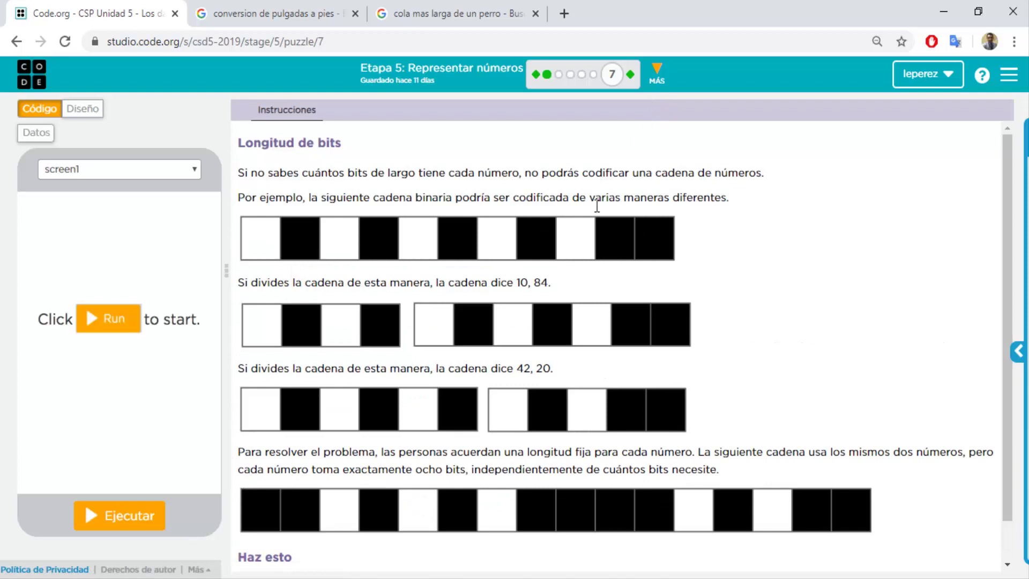
# Step: Read the "Longitud de bits" instructions on Code.org level 7 and run its 8-bit widget
pyautogui.scroll(-1, 568, 248)
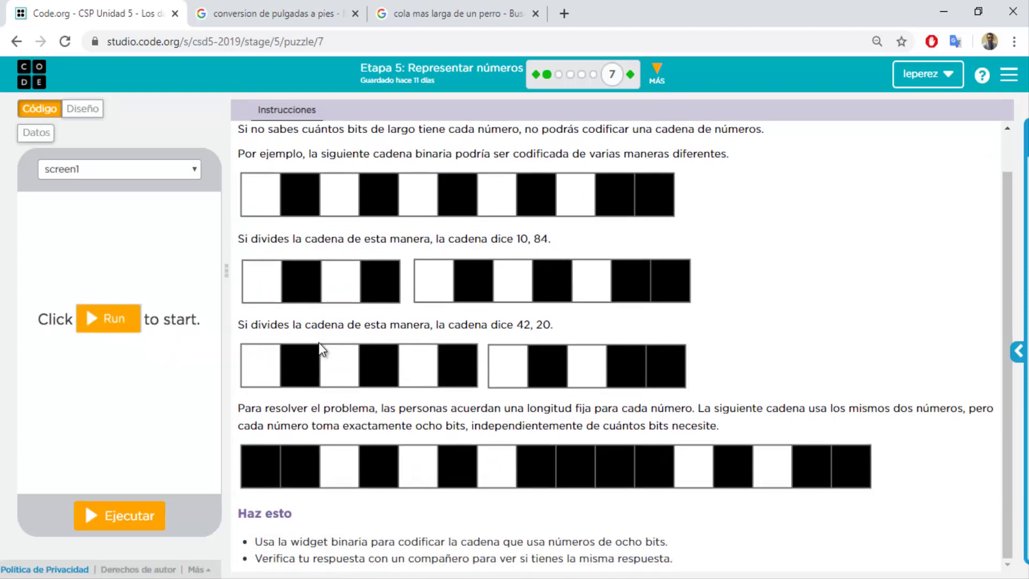
pyautogui.doubleClick(518, 239)
pyautogui.moveTo(558, 244); pyautogui.dragTo(533, 238)
pyautogui.click(135, 516)
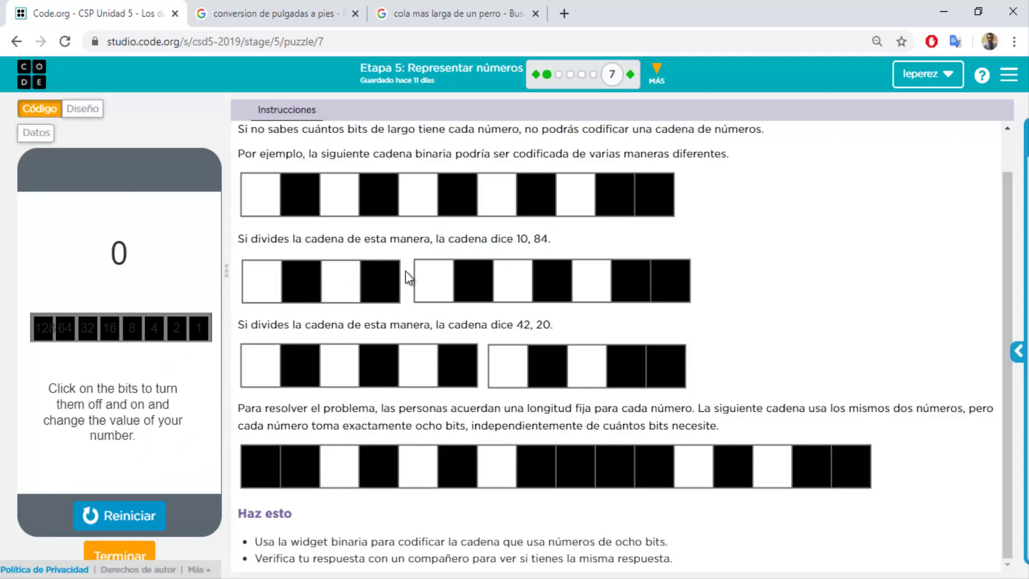
# Step: Check the final 8-bit question and answer boxes of the Word worksheet, and return to the level 7 instructions in Chrome
pyautogui.hotkey('alt', 'Tab')
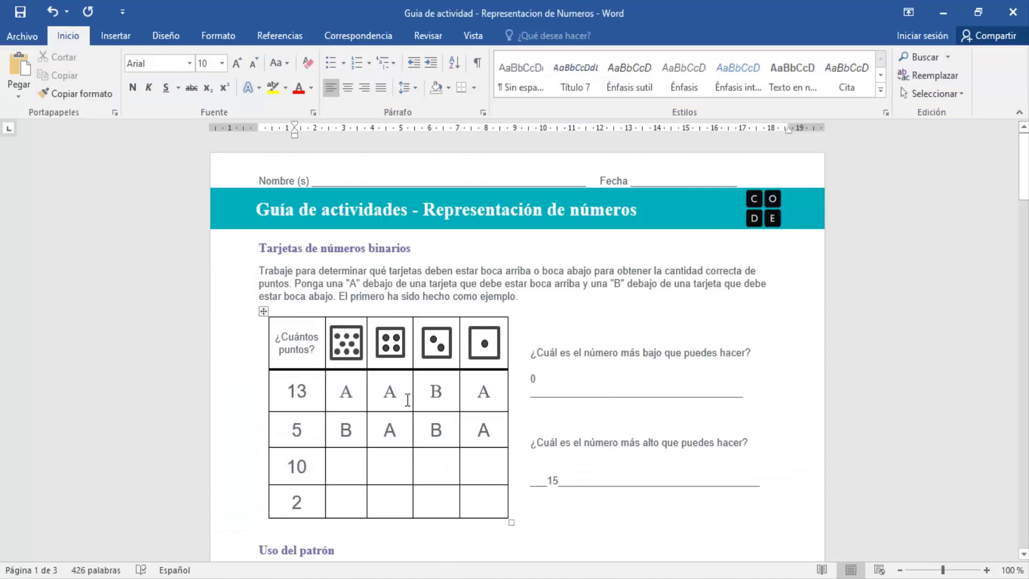
pyautogui.scroll(-20, 407, 400)
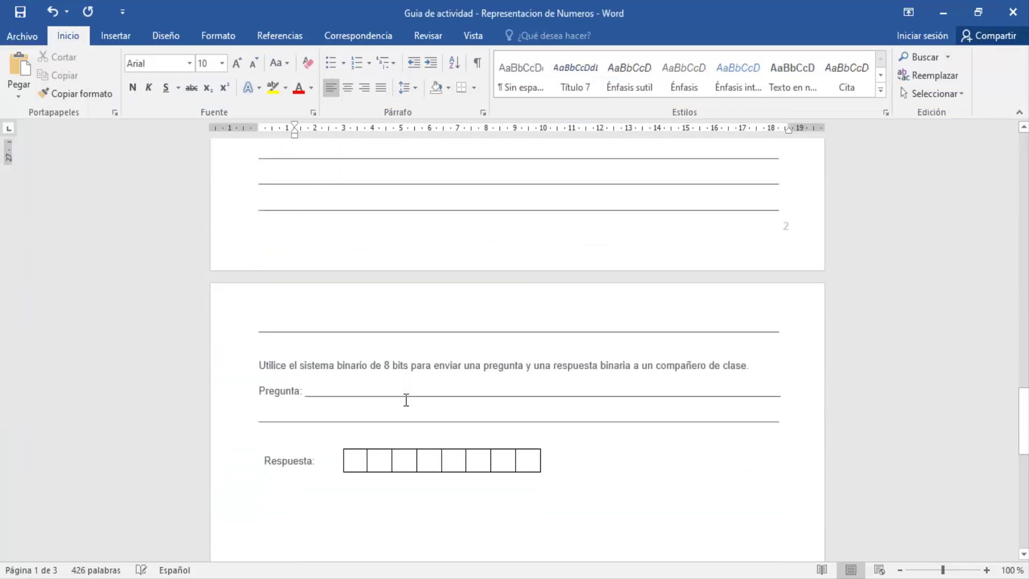
pyautogui.scroll(-6, 406, 399)
pyautogui.hotkey('alt', 'Tab')
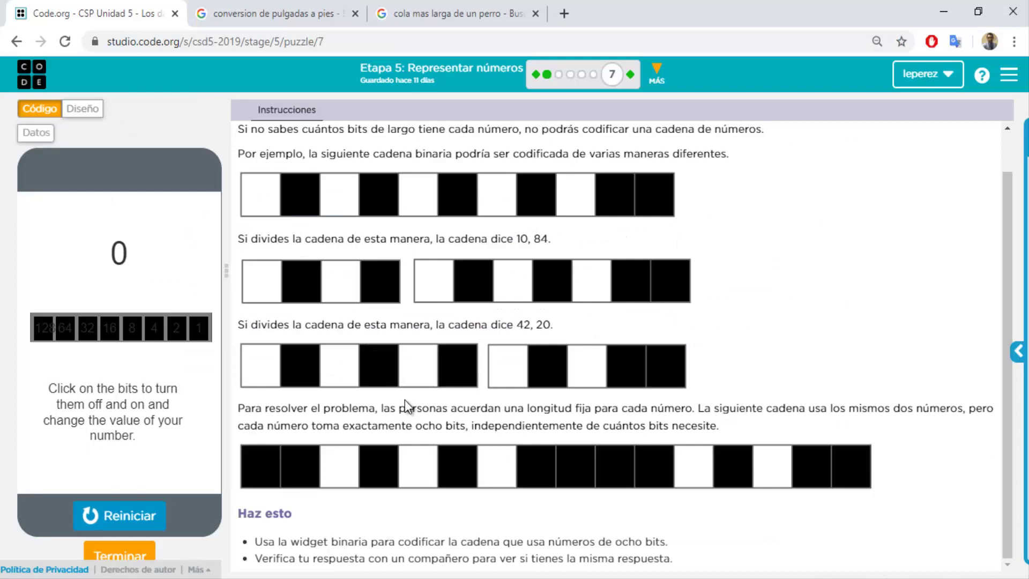
pyautogui.scroll(1, 406, 407)
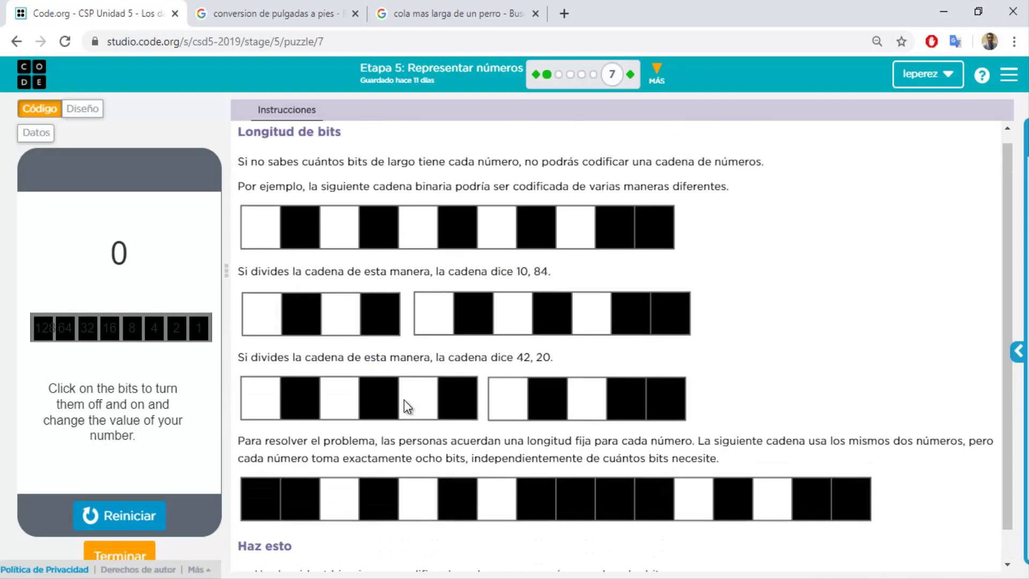